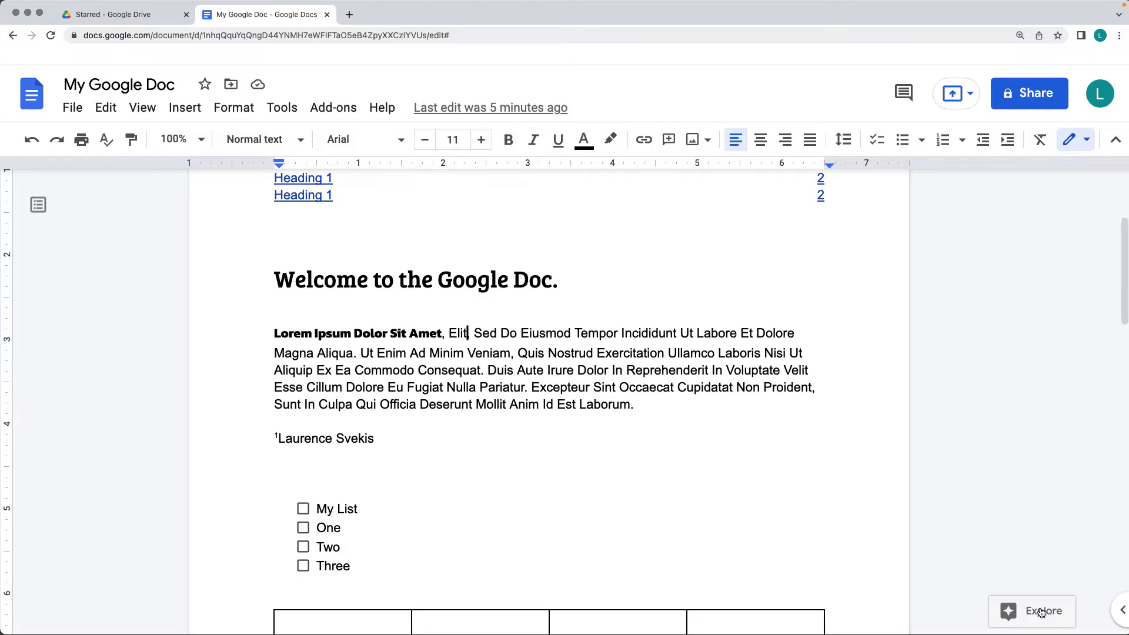
Step: Preview the suggested Explore topic's web, image and Drive results, then close Explore
{"action": "left_click", "coordinate": [1040, 612]}
{"action": "left_click", "coordinate": [998, 393]}
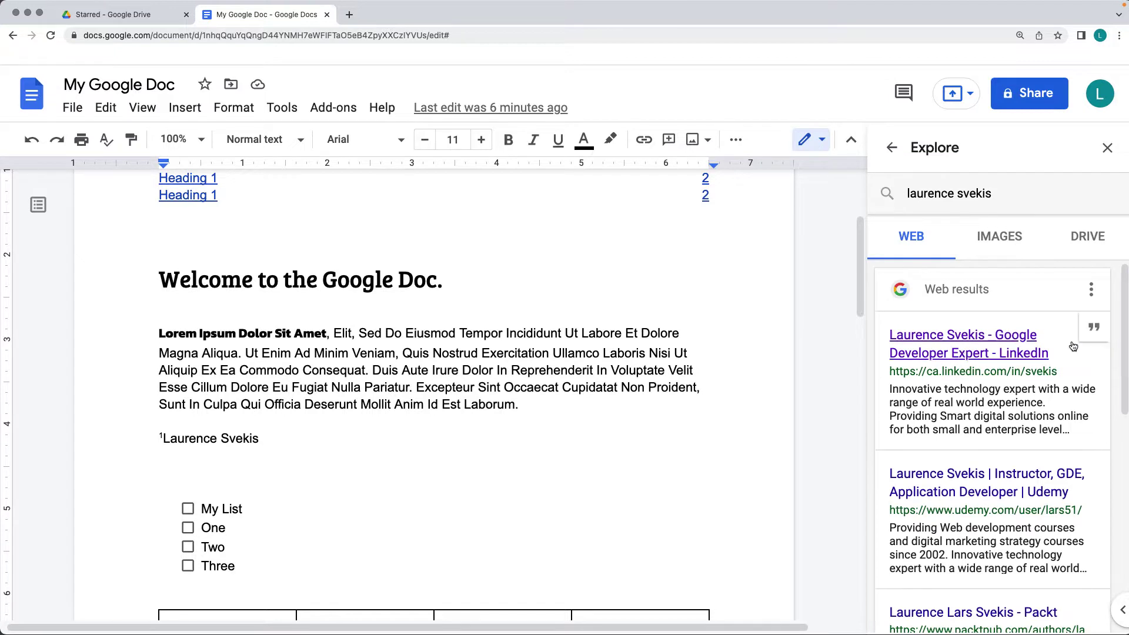
{"action": "mouse_move", "coordinate": [1086, 340]}
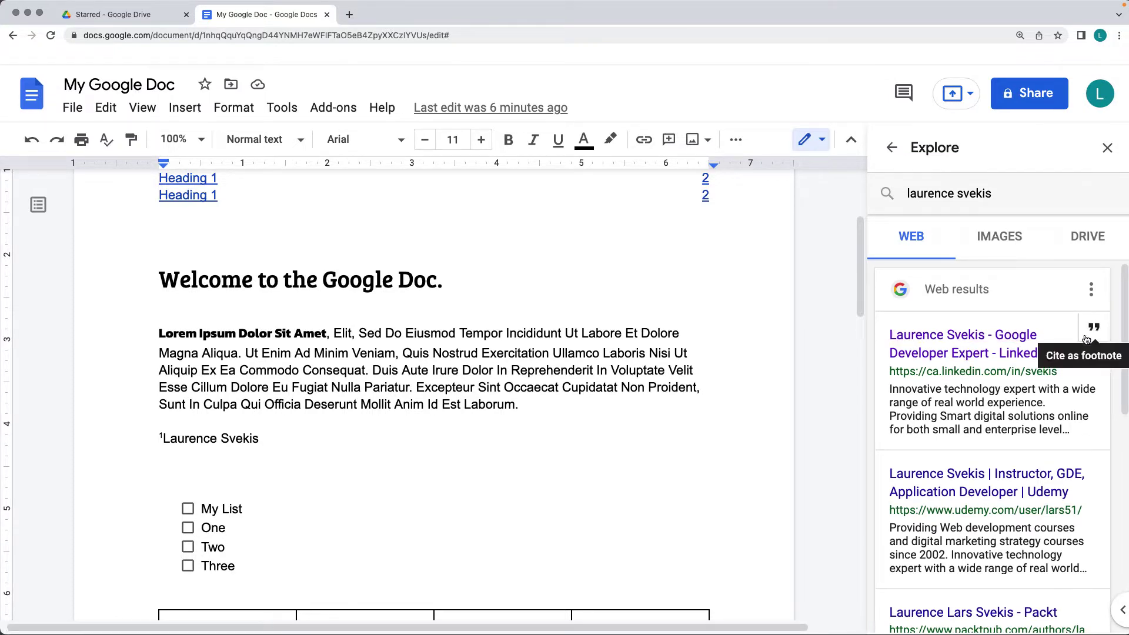
{"action": "left_click", "coordinate": [1013, 241]}
{"action": "left_click", "coordinate": [1089, 239]}
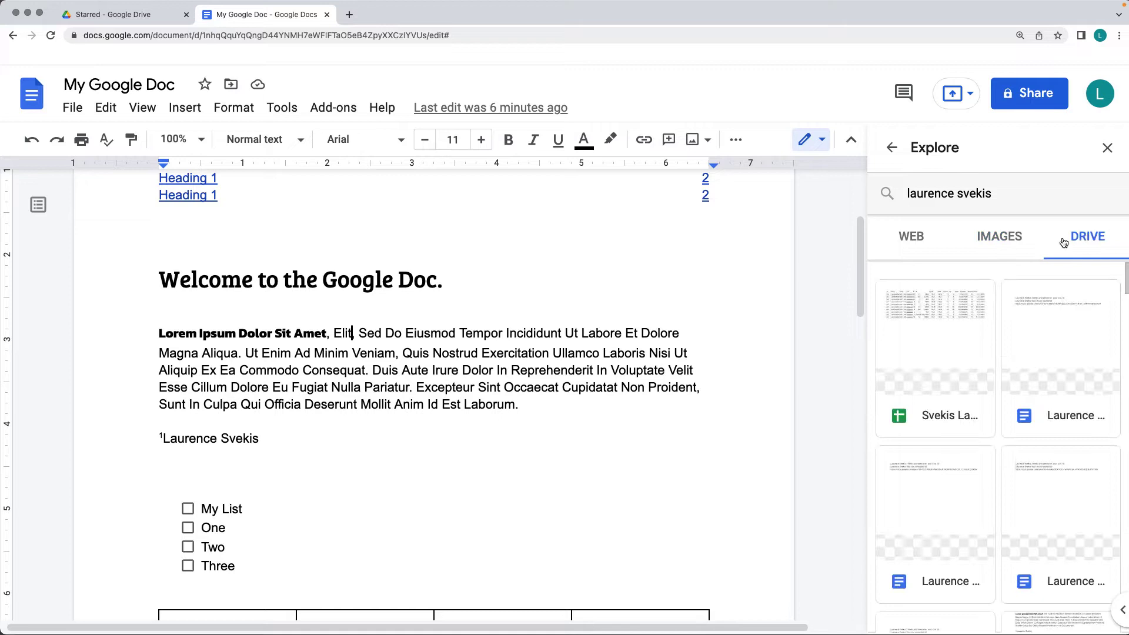
{"action": "left_click", "coordinate": [911, 244]}
{"action": "left_click", "coordinate": [1107, 148]}
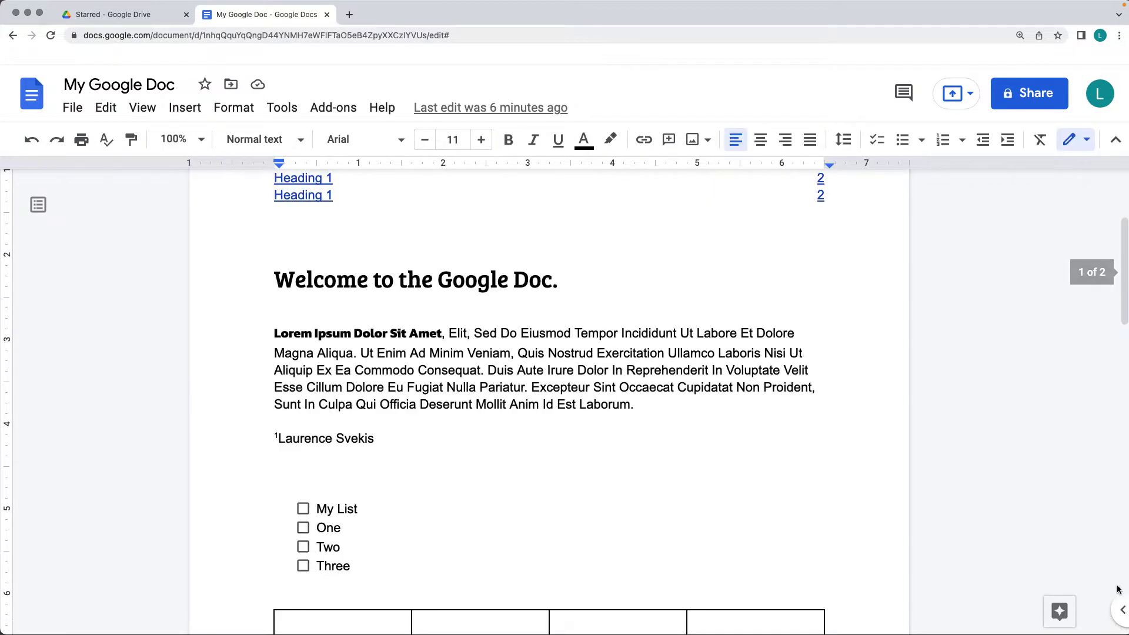
{"action": "left_click", "coordinate": [1119, 610]}
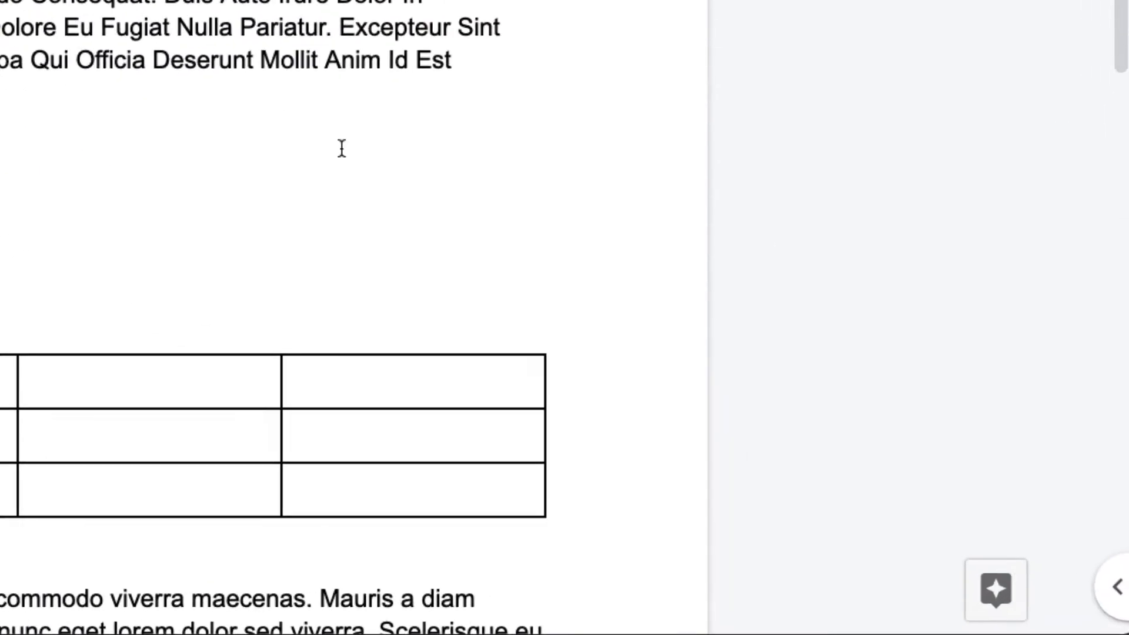
Step: Run a new Explore search for the person's name
{"action": "left_click", "coordinate": [996, 590]}
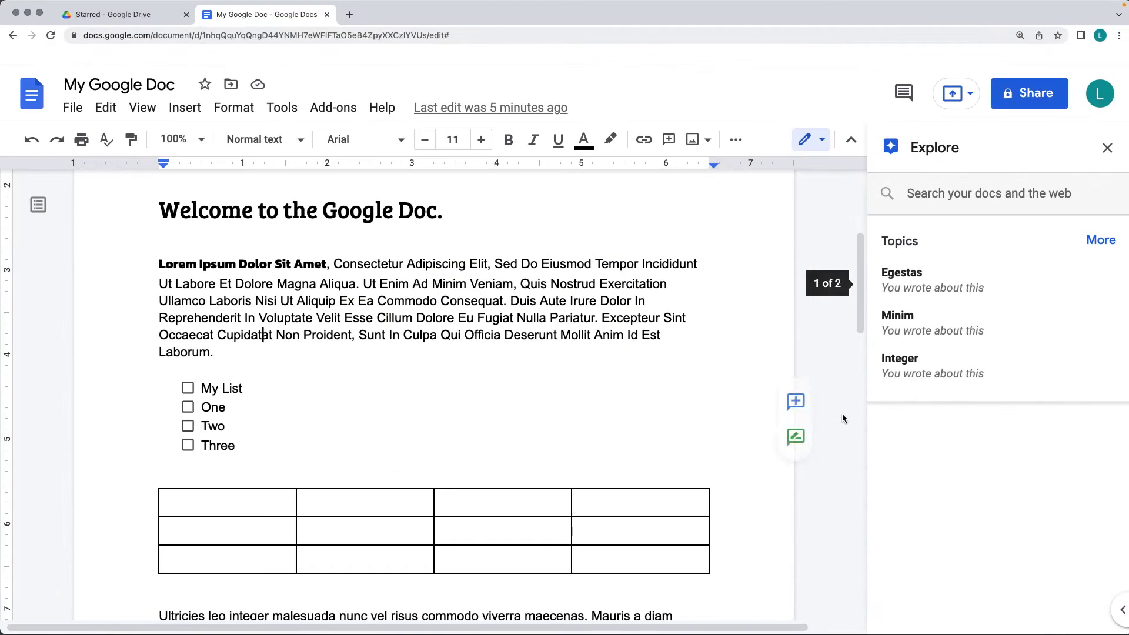
{"action": "left_click", "coordinate": [951, 203]}
{"action": "type", "text": "La"}
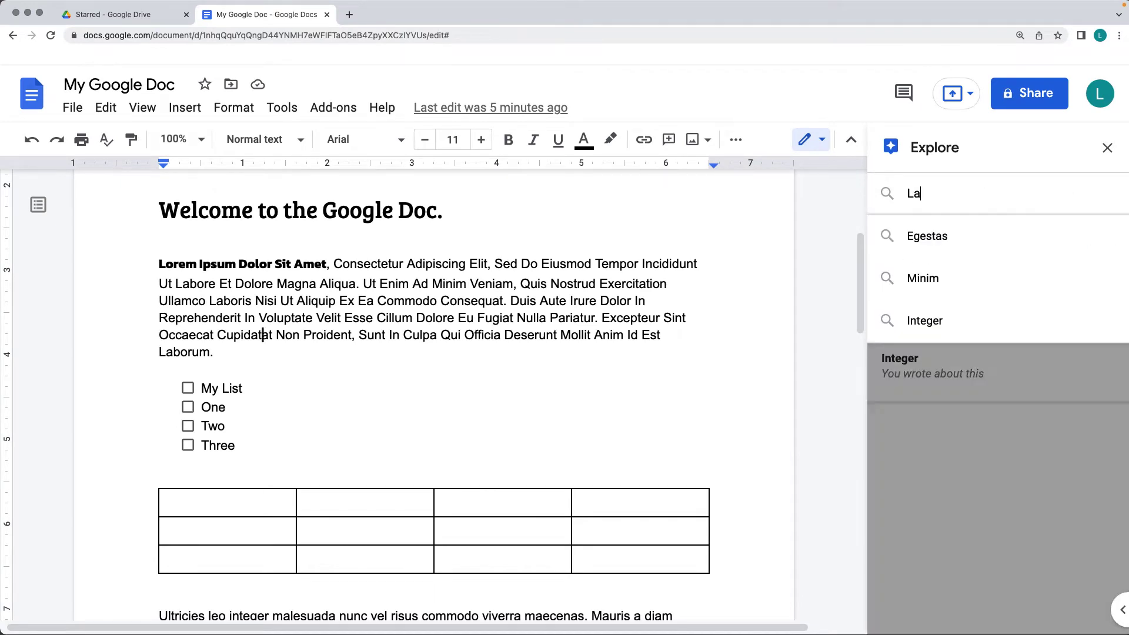
{"action": "type", "text": "urence Svekis"}
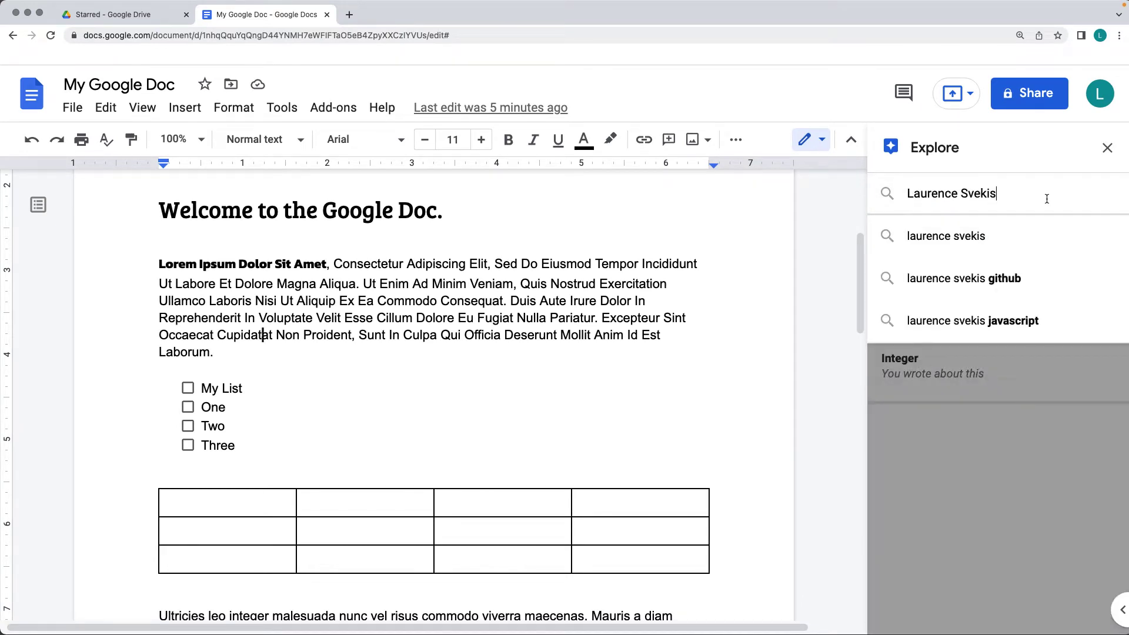
{"action": "key", "text": "Return"}
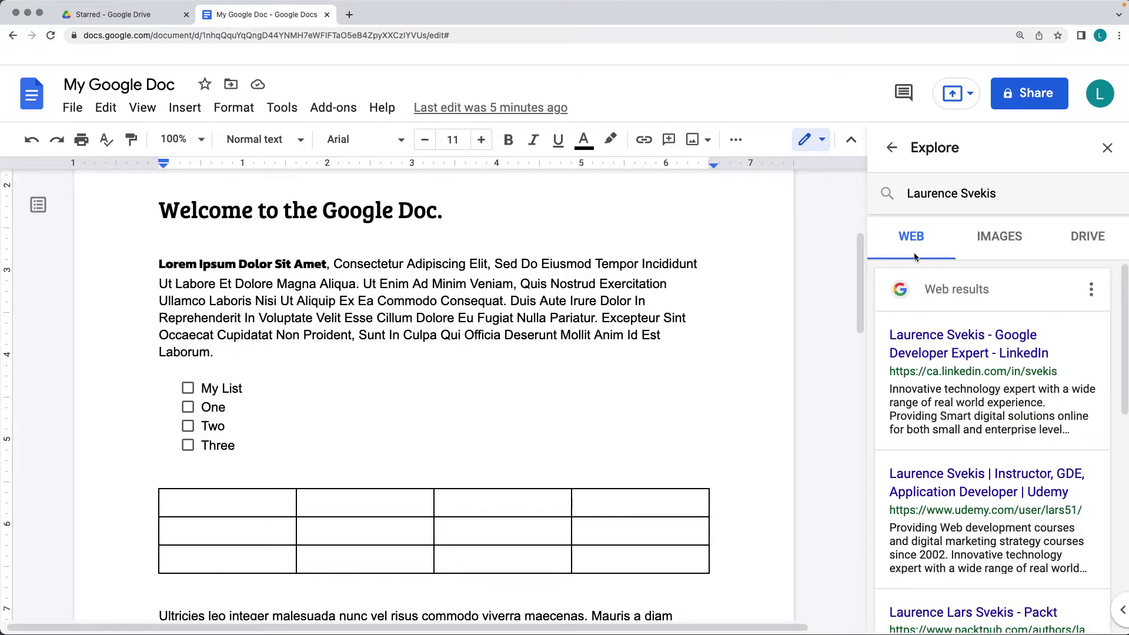
Step: Check the image and Drive results for the name, then return to the web results
{"action": "scroll", "coordinate": [924, 313], "scroll_direction": "down", "scroll_amount": 2}
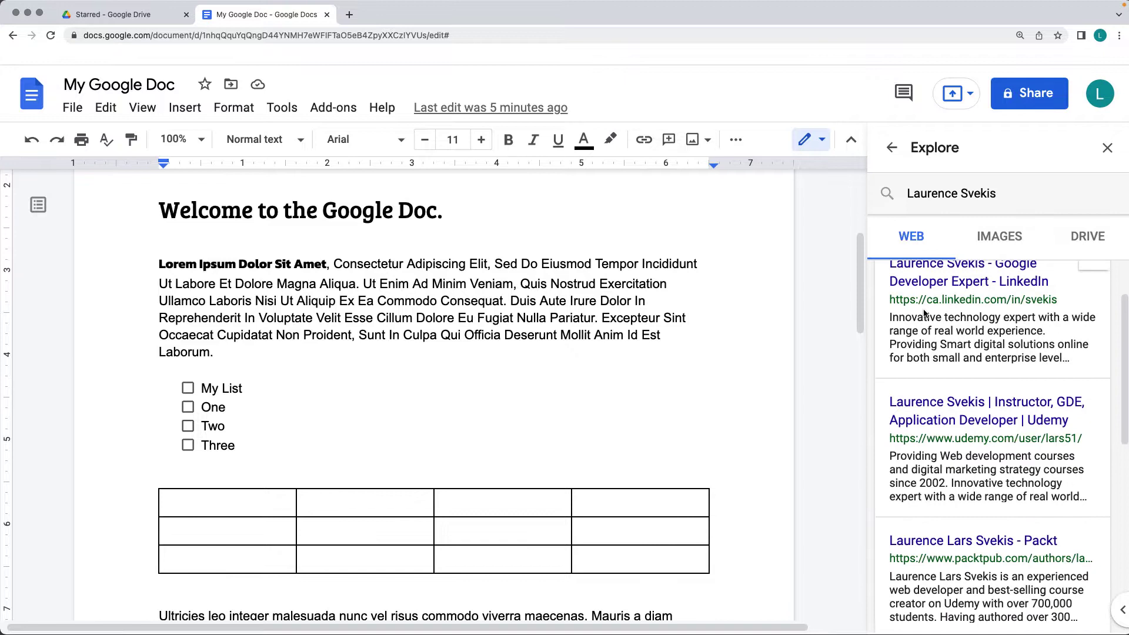
{"action": "scroll", "coordinate": [924, 313], "scroll_direction": "up", "scroll_amount": 2}
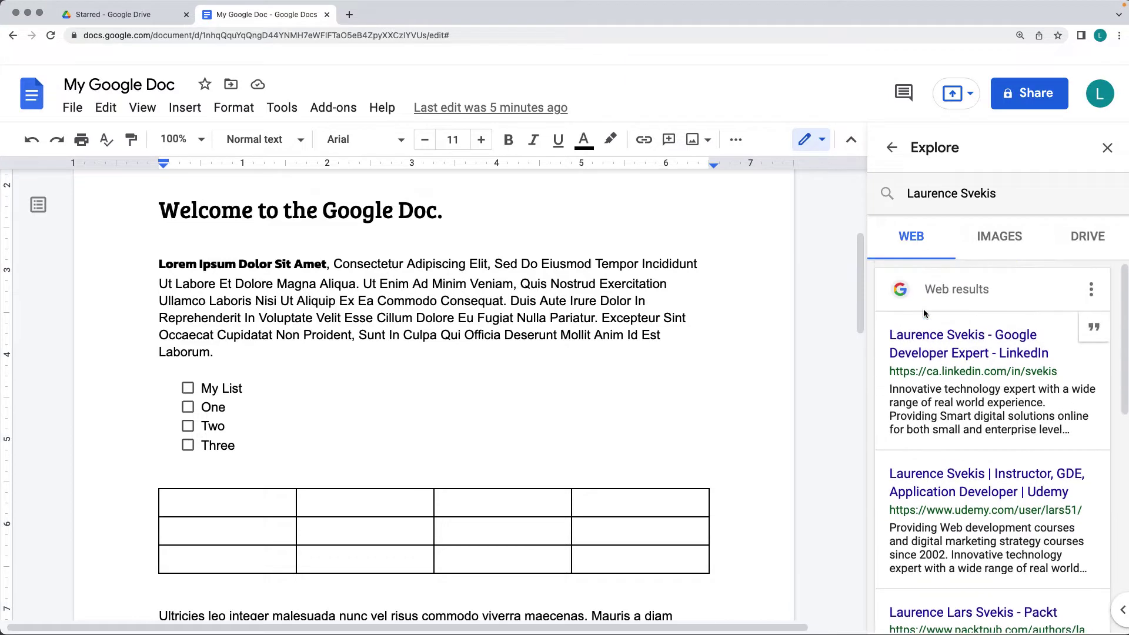
{"action": "left_click", "coordinate": [999, 240]}
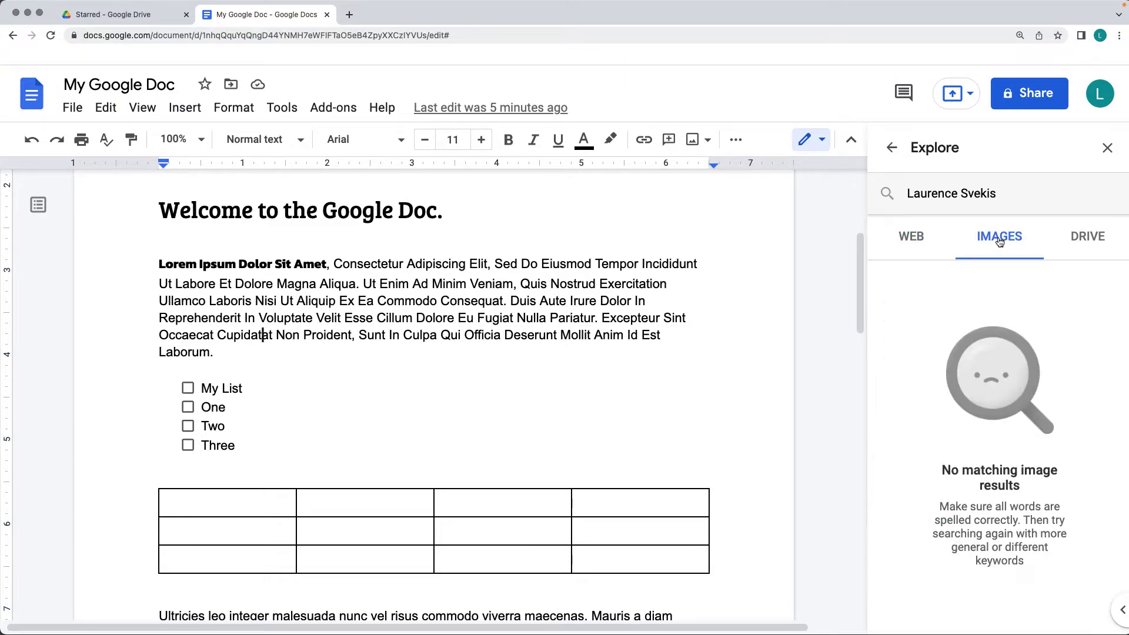
{"action": "left_click", "coordinate": [1083, 241]}
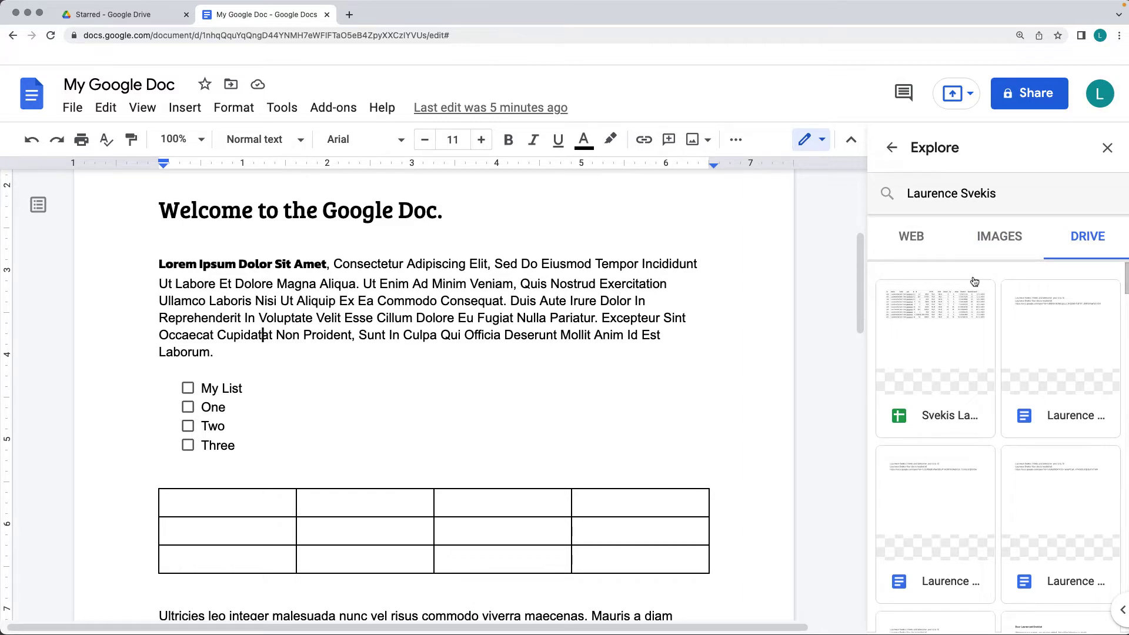
{"action": "left_click", "coordinate": [902, 241]}
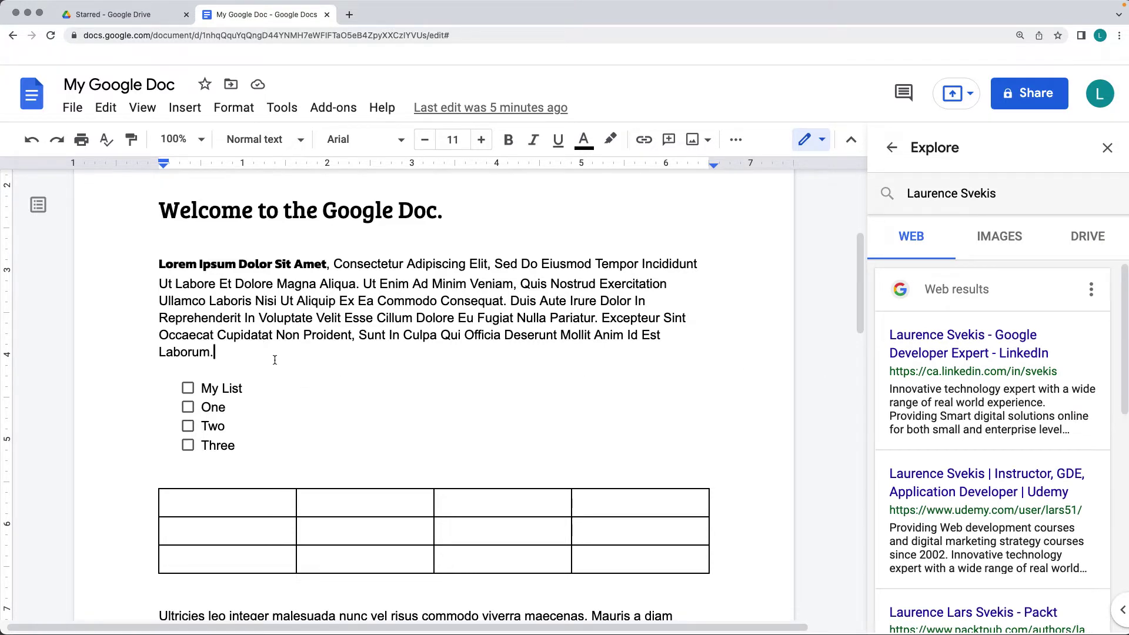
Step: Add a blank line after 'Laborum.' and cite the first web result as a footnote
{"action": "key", "text": "Return"}
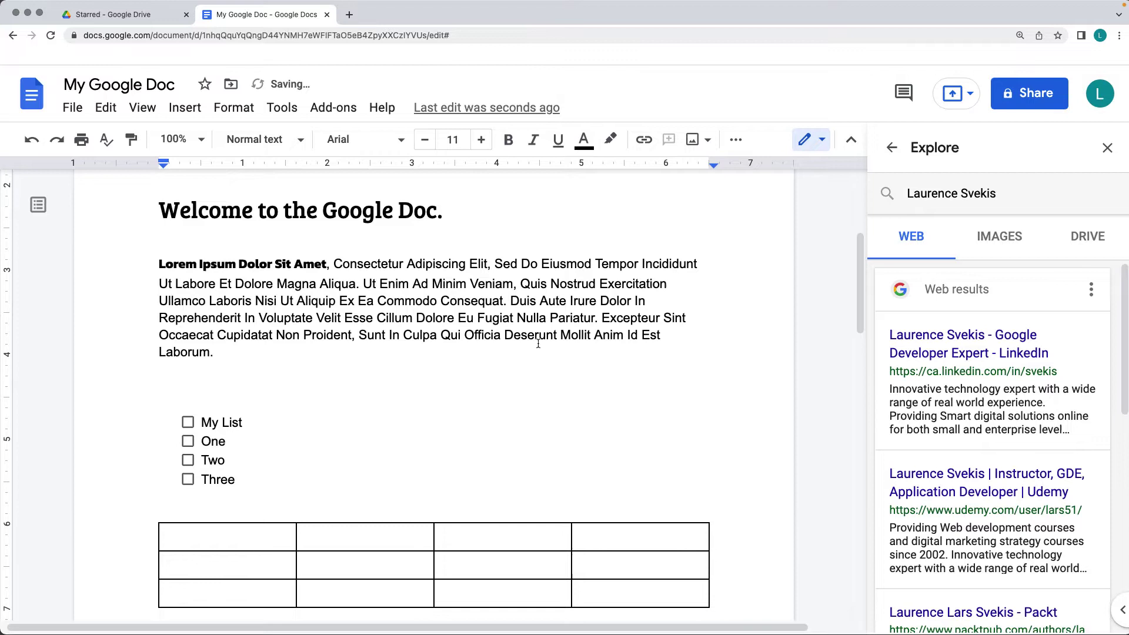
{"action": "mouse_move", "coordinate": [1091, 329]}
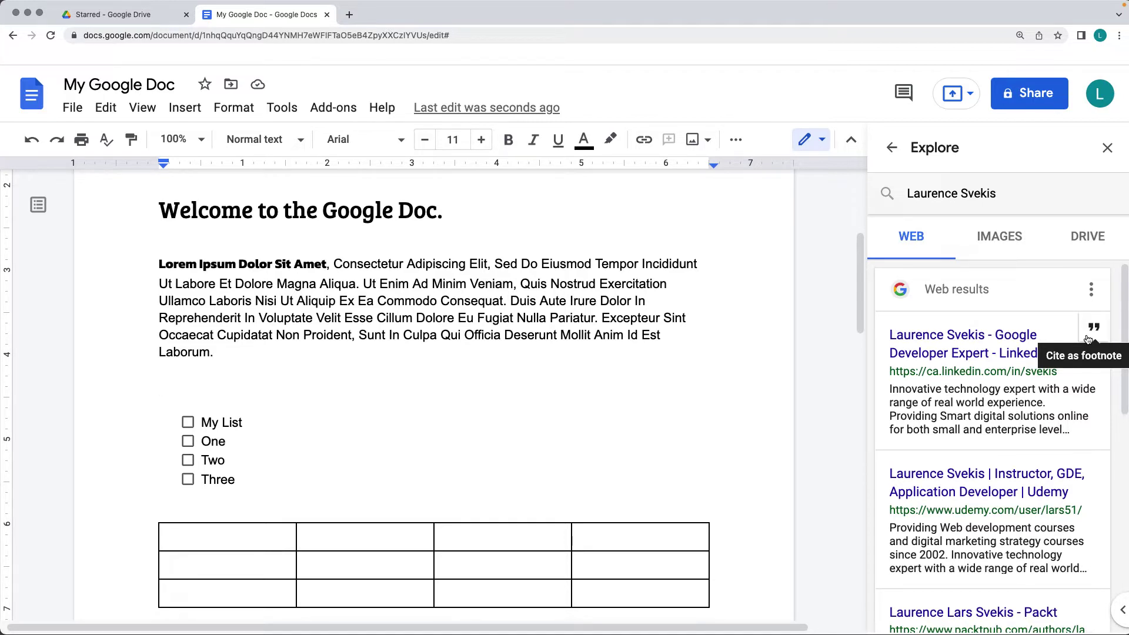
{"action": "left_click", "coordinate": [1092, 327]}
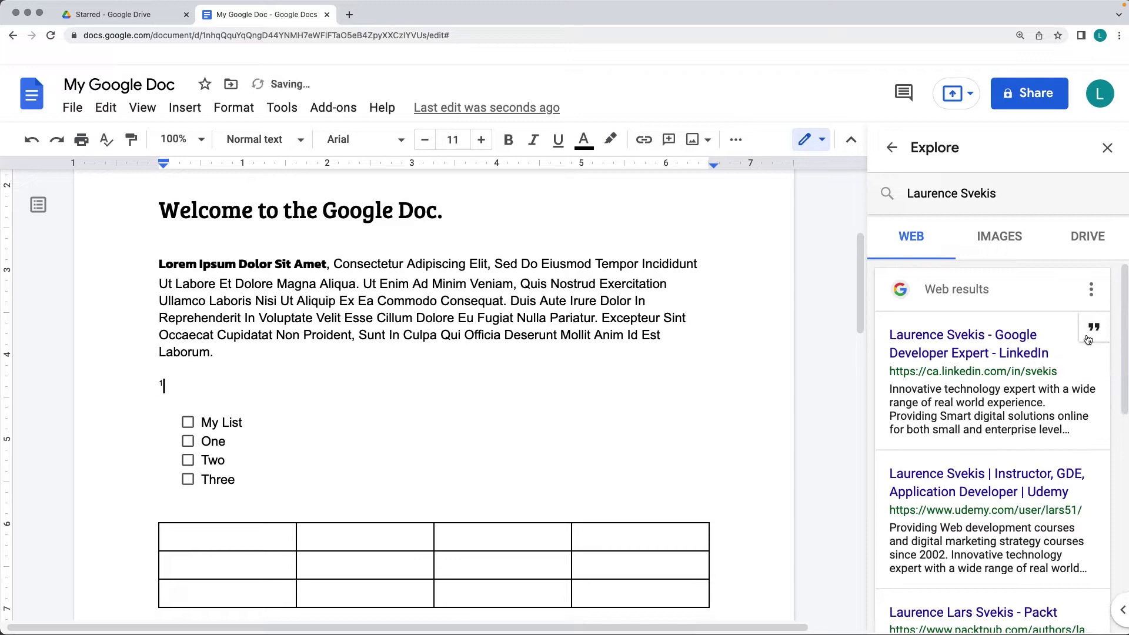
Step: Type the person's name beside the new footnote marker
{"action": "scroll", "coordinate": [236, 388], "scroll_direction": "down", "scroll_amount": 5}
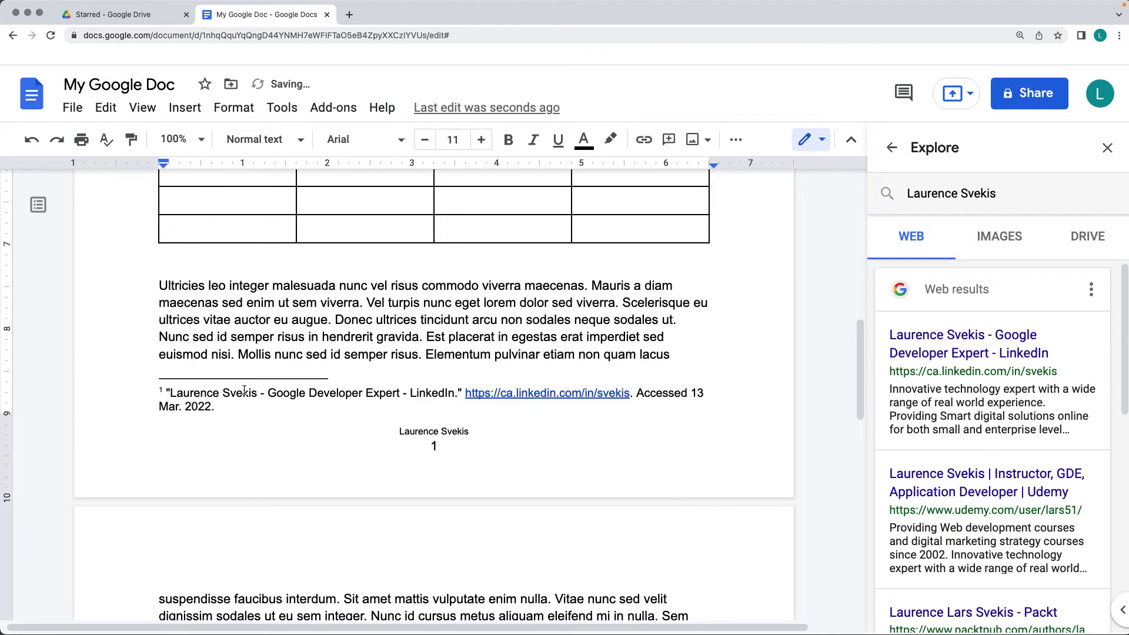
{"action": "triple_click", "coordinate": [200, 397]}
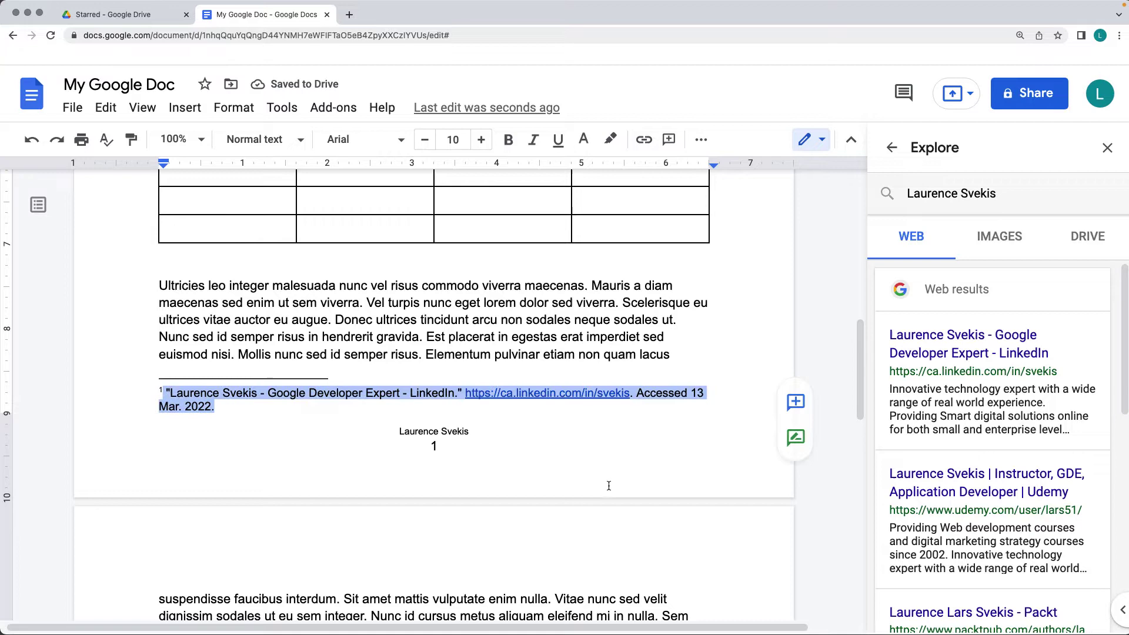
{"action": "scroll", "coordinate": [380, 446], "scroll_direction": "up", "scroll_amount": 7}
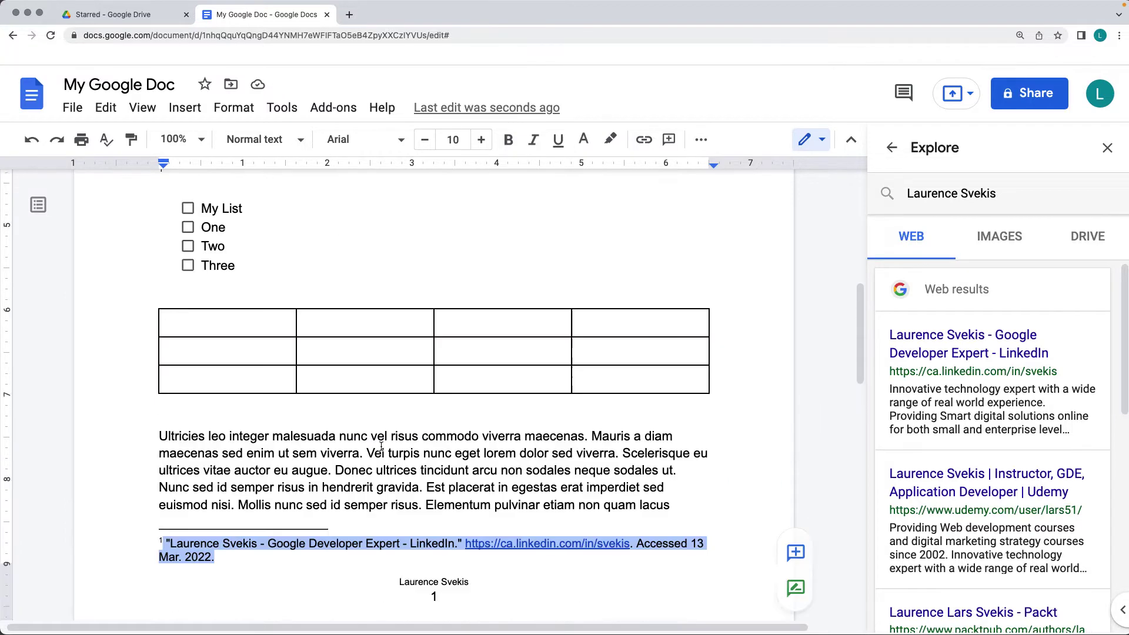
{"action": "left_click", "coordinate": [192, 402]}
{"action": "type", "text": "Laurence Sv"}
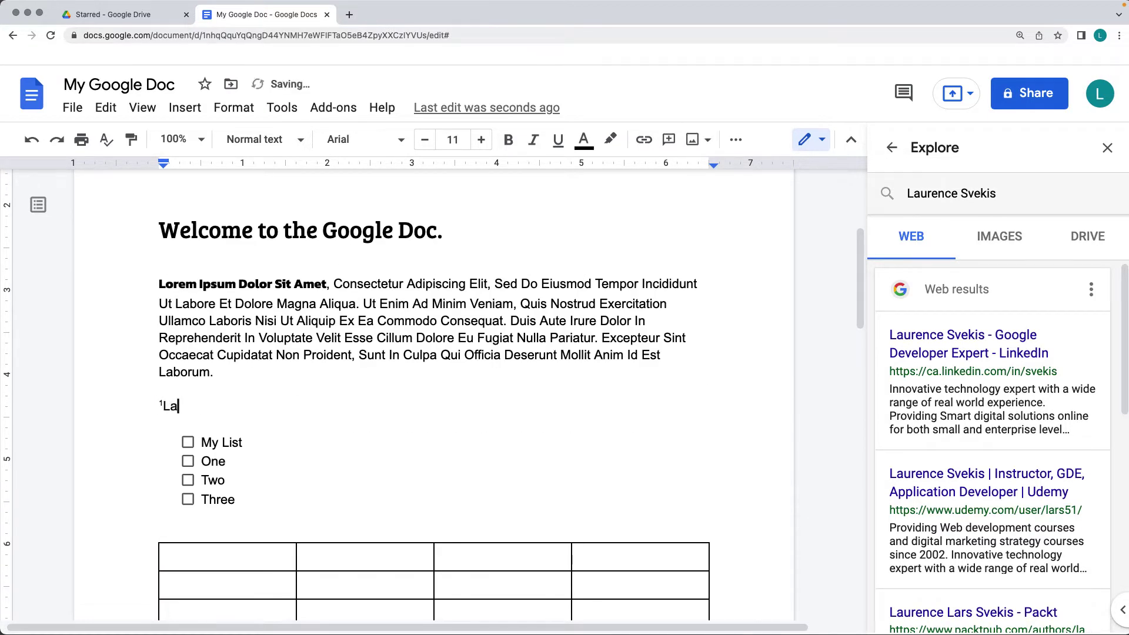
{"action": "type", "text": "ekis"}
{"action": "scroll", "coordinate": [323, 428], "scroll_direction": "down", "scroll_amount": 6}
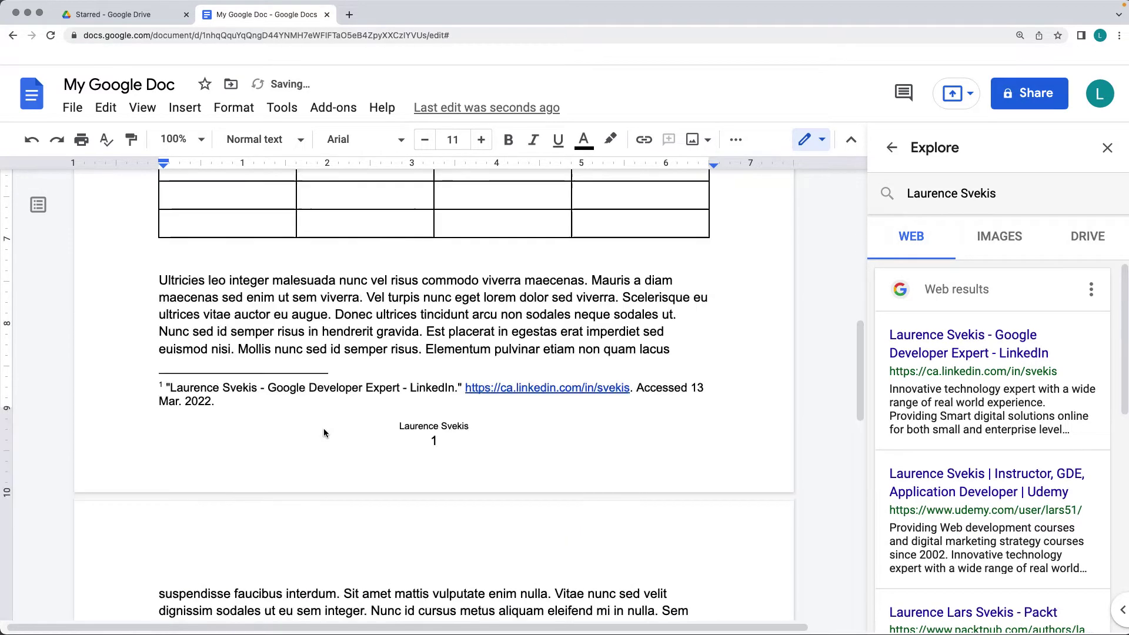
{"action": "scroll", "coordinate": [352, 411], "scroll_direction": "up", "scroll_amount": 10}
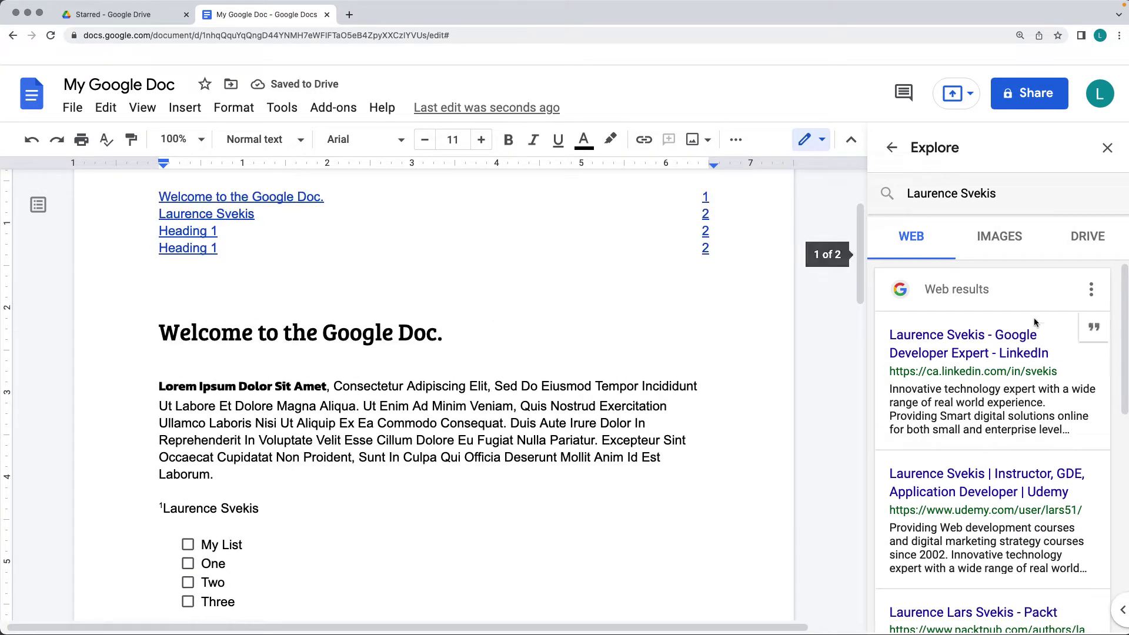
{"action": "left_click", "coordinate": [1091, 294]}
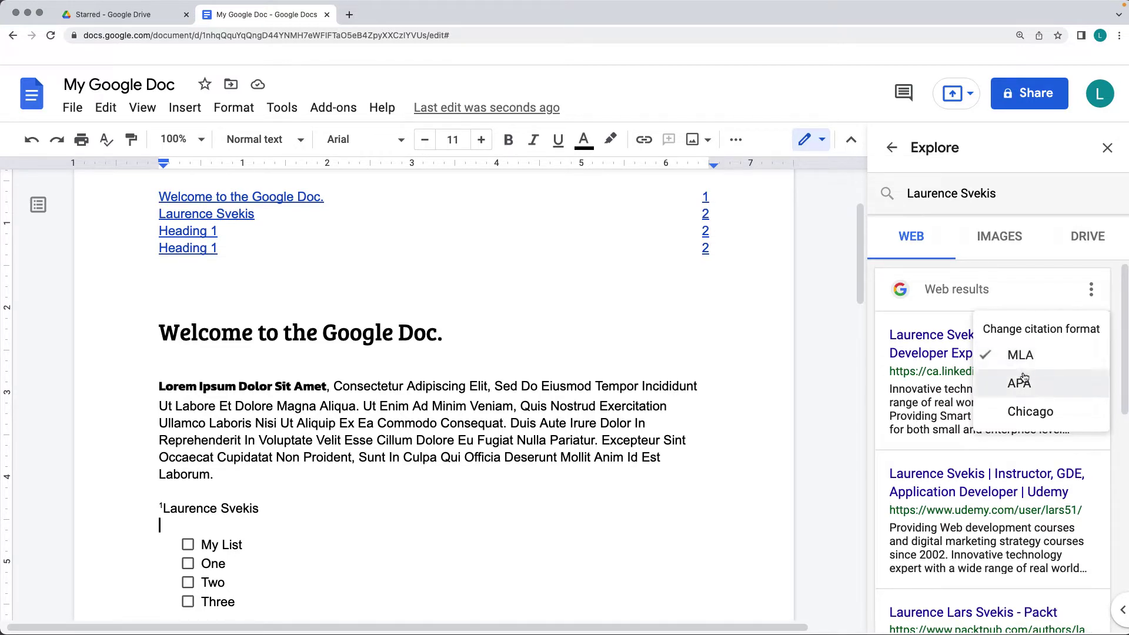
{"action": "left_click", "coordinate": [1030, 292]}
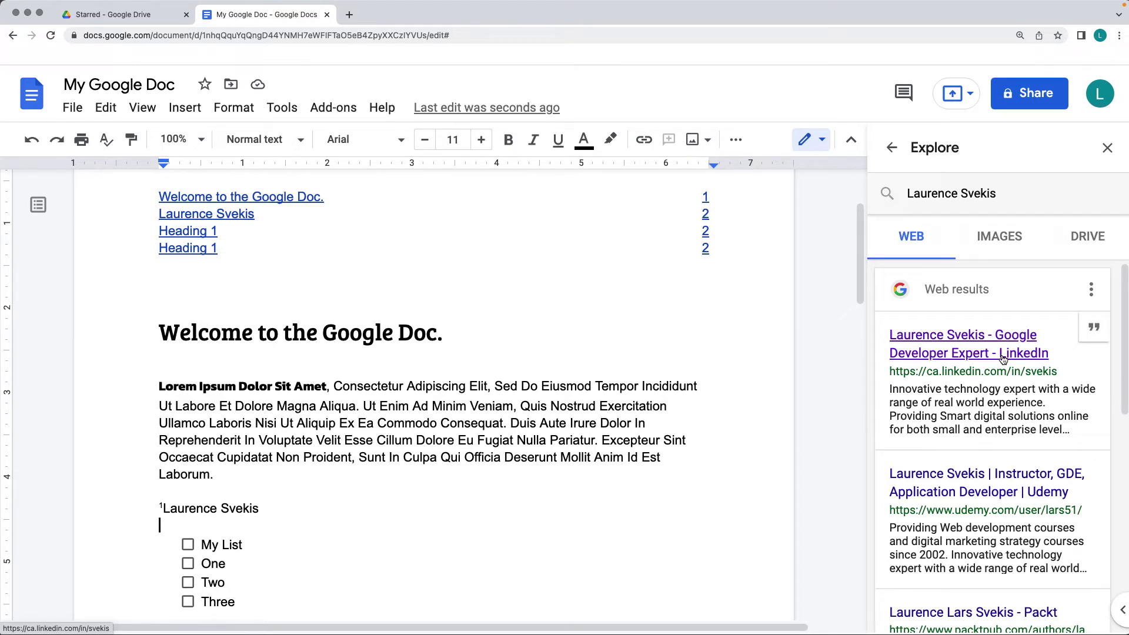
Step: Search Explore images for 'javascript' and insert the first yellow JS logo
{"action": "left_click", "coordinate": [982, 240]}
{"action": "triple_click", "coordinate": [1000, 187]}
{"action": "type", "text": "javascript"}
{"action": "key", "text": "Return"}
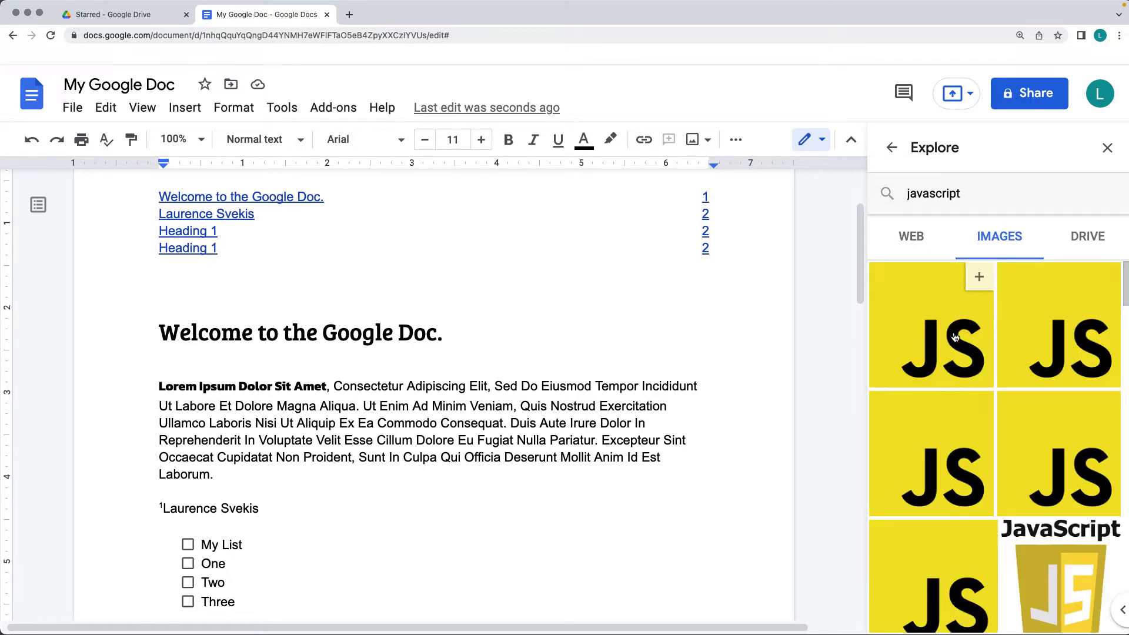
{"action": "left_click", "coordinate": [975, 280]}
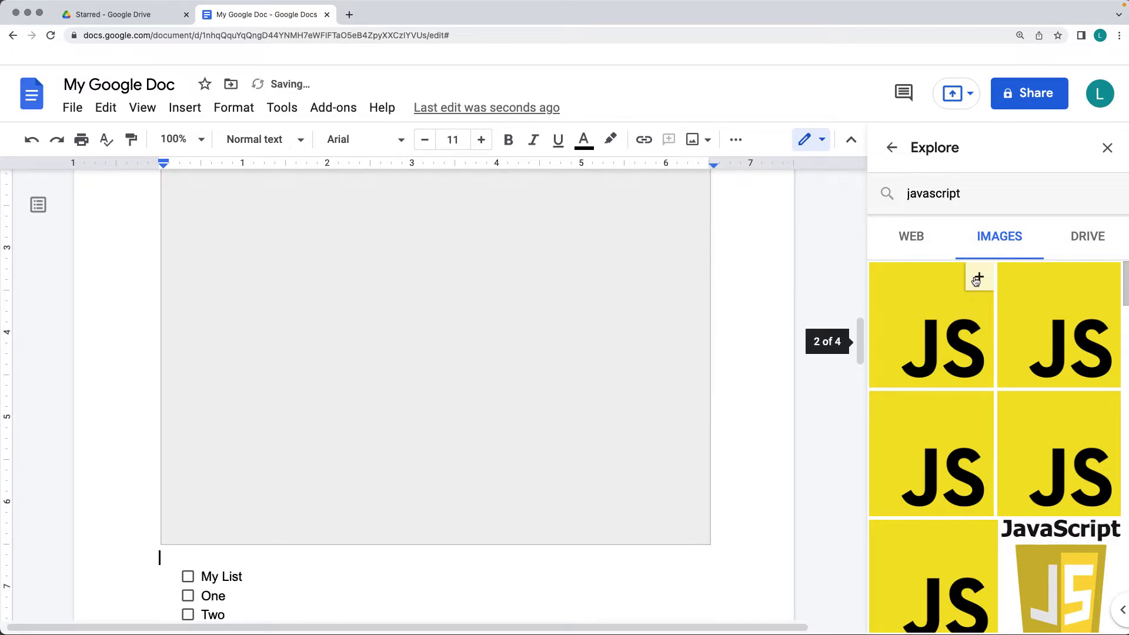
Step: Undo the stretched resize so the JS logo stays square
{"action": "scroll", "coordinate": [251, 354], "scroll_direction": "up", "scroll_amount": 8}
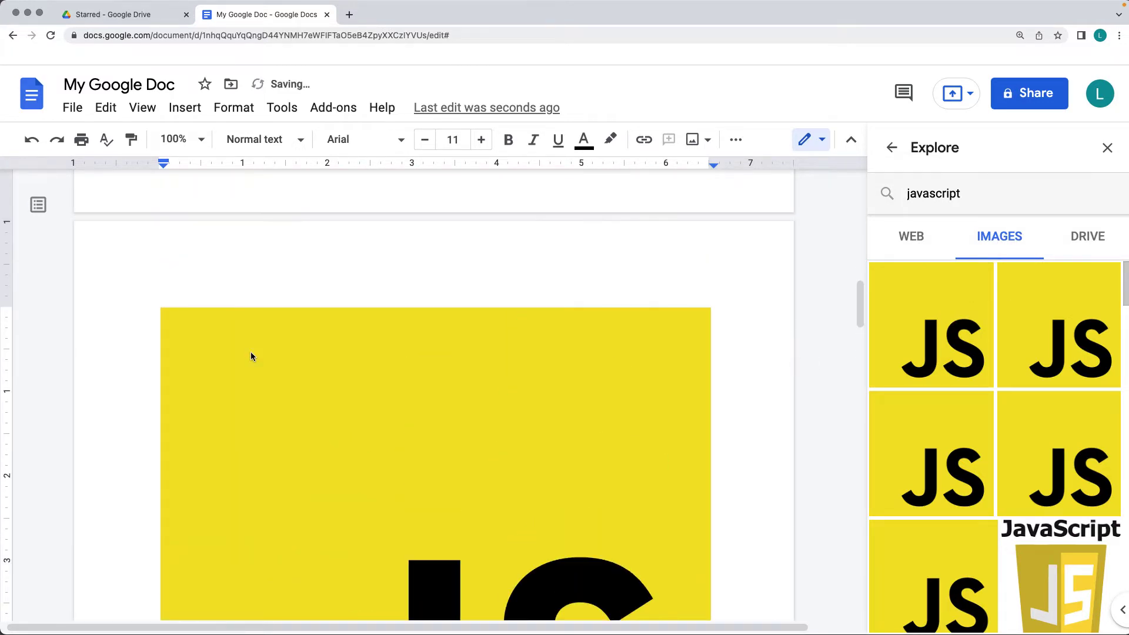
{"action": "scroll", "coordinate": [251, 356], "scroll_direction": "down", "scroll_amount": 7}
{"action": "left_click", "coordinate": [337, 388]}
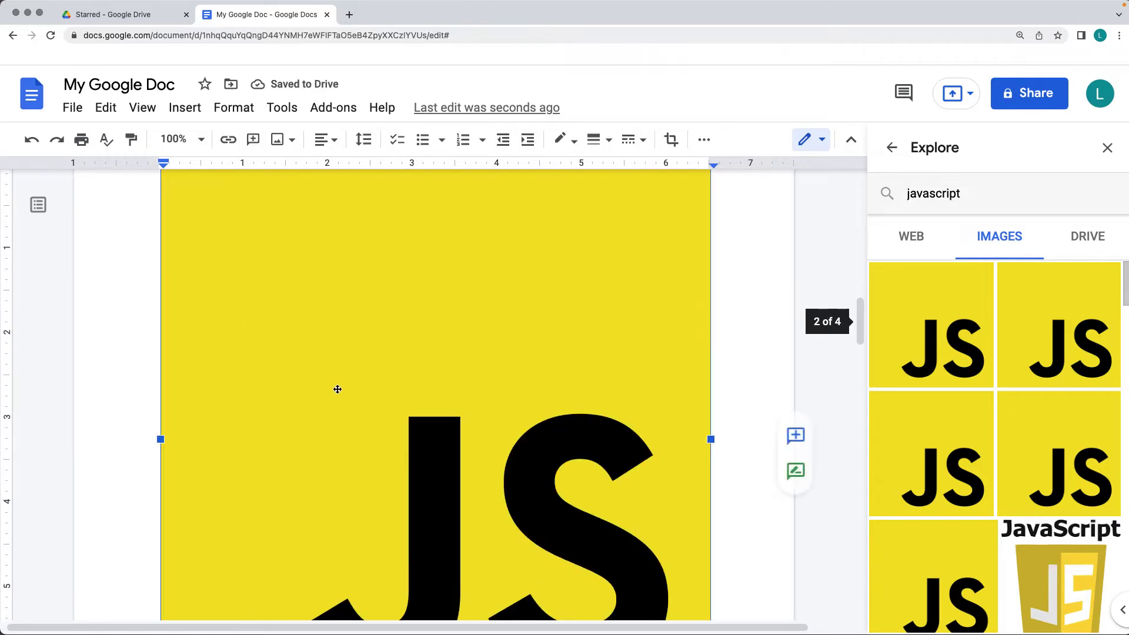
{"action": "mouse_move", "coordinate": [918, 304]}
{"action": "scroll", "coordinate": [670, 427], "scroll_direction": "down", "scroll_amount": 3}
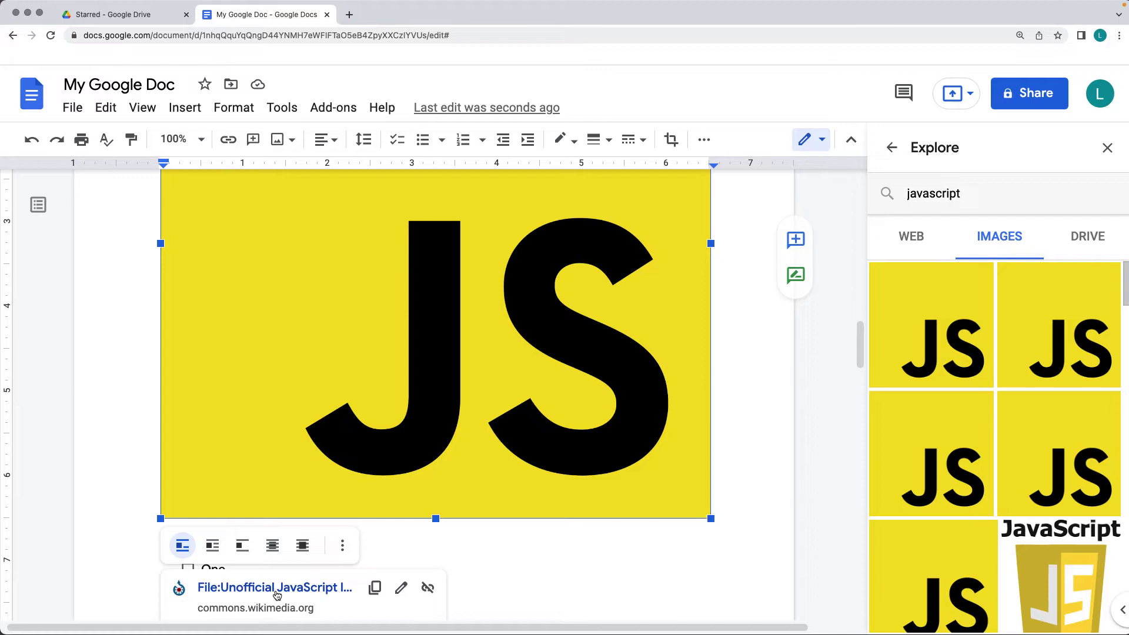
{"action": "scroll", "coordinate": [266, 599], "scroll_direction": "down", "scroll_amount": 3}
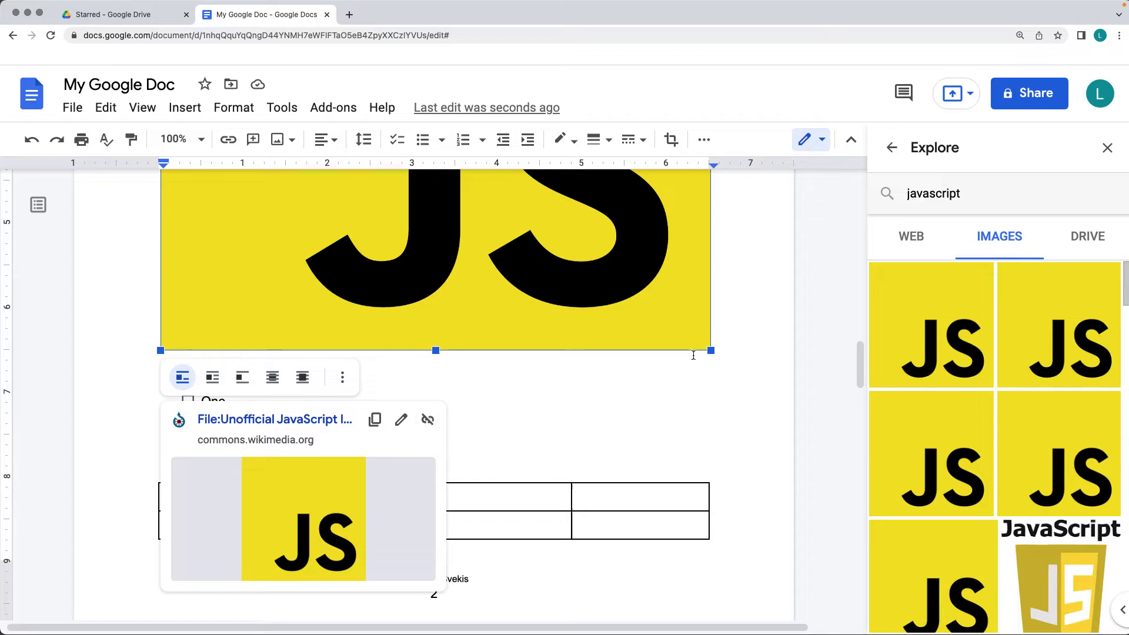
{"action": "key", "text": "ctrl+z"}
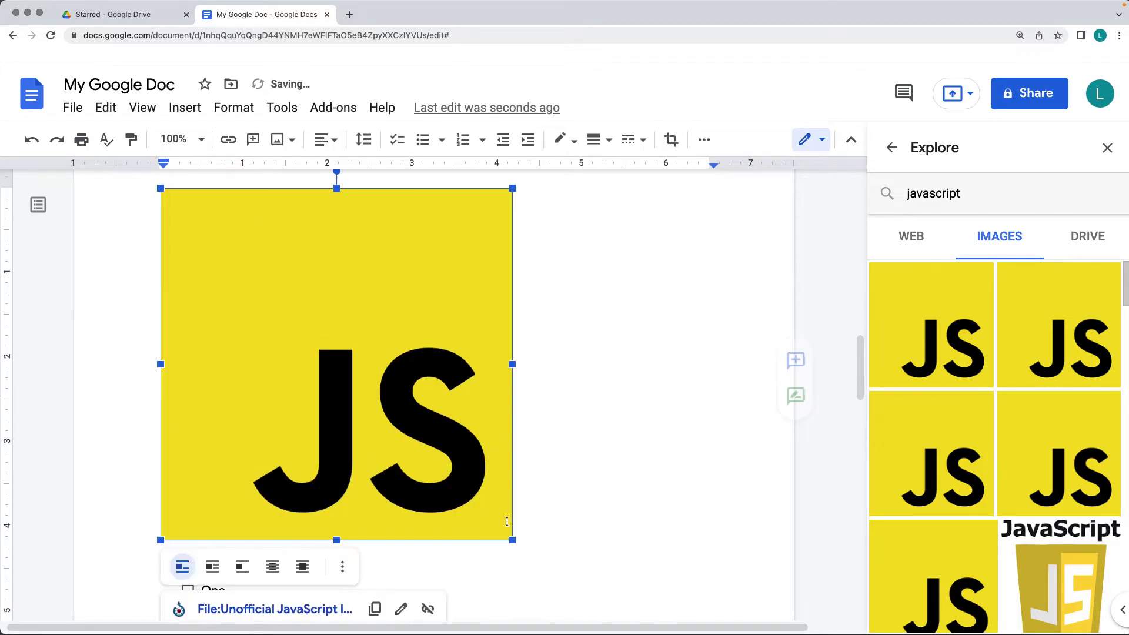
Step: Shrink the JS logo to a smaller square and center it on the page
{"action": "left_click_drag", "start_coordinate": [511, 540], "coordinate": [373, 404]}
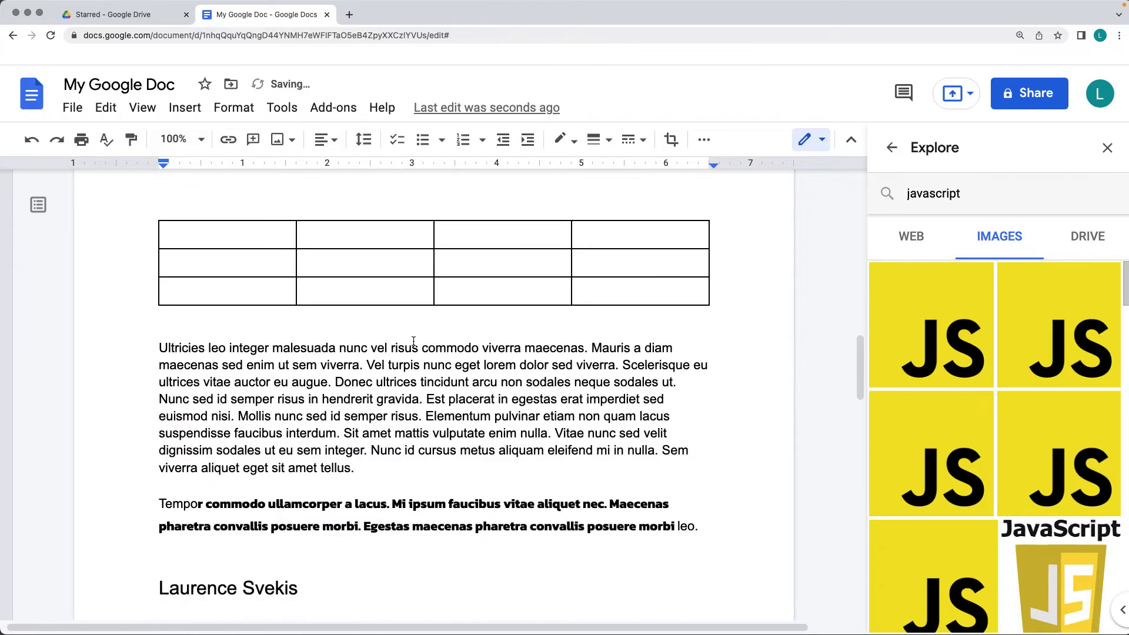
{"action": "left_click", "coordinate": [252, 360]}
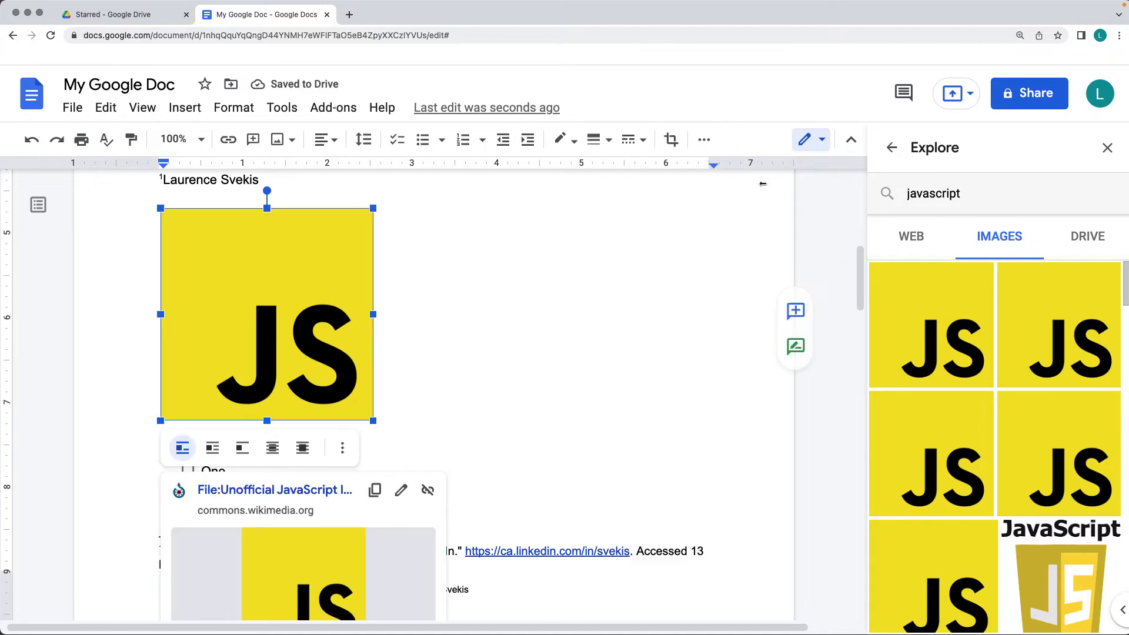
{"action": "left_click", "coordinate": [331, 147]}
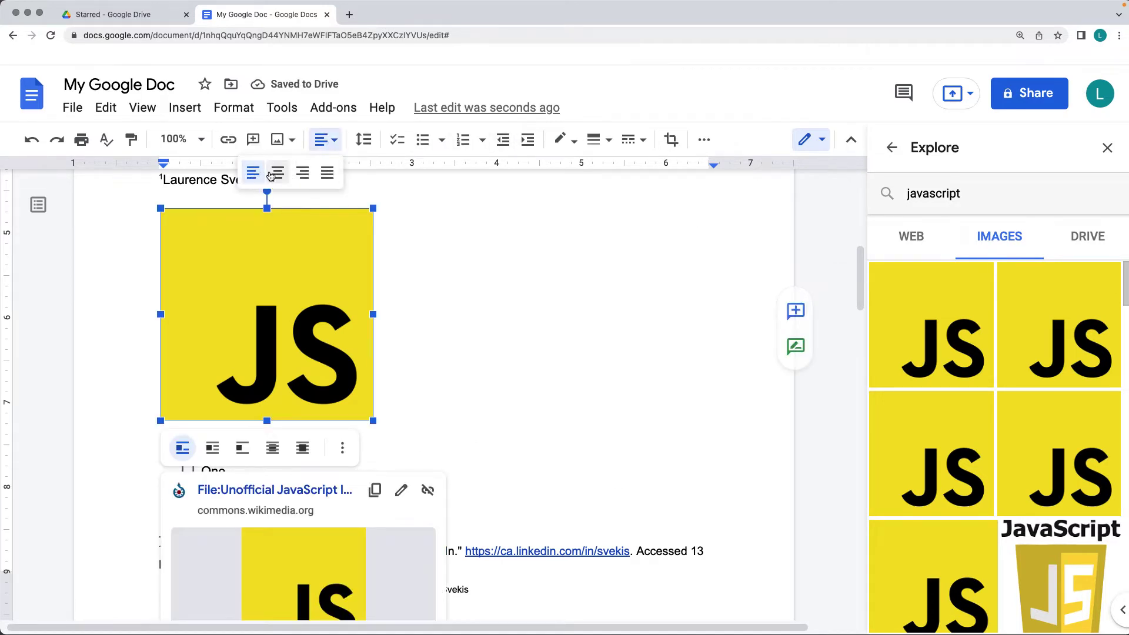
{"action": "left_click", "coordinate": [271, 177]}
{"action": "left_click", "coordinate": [626, 317]}
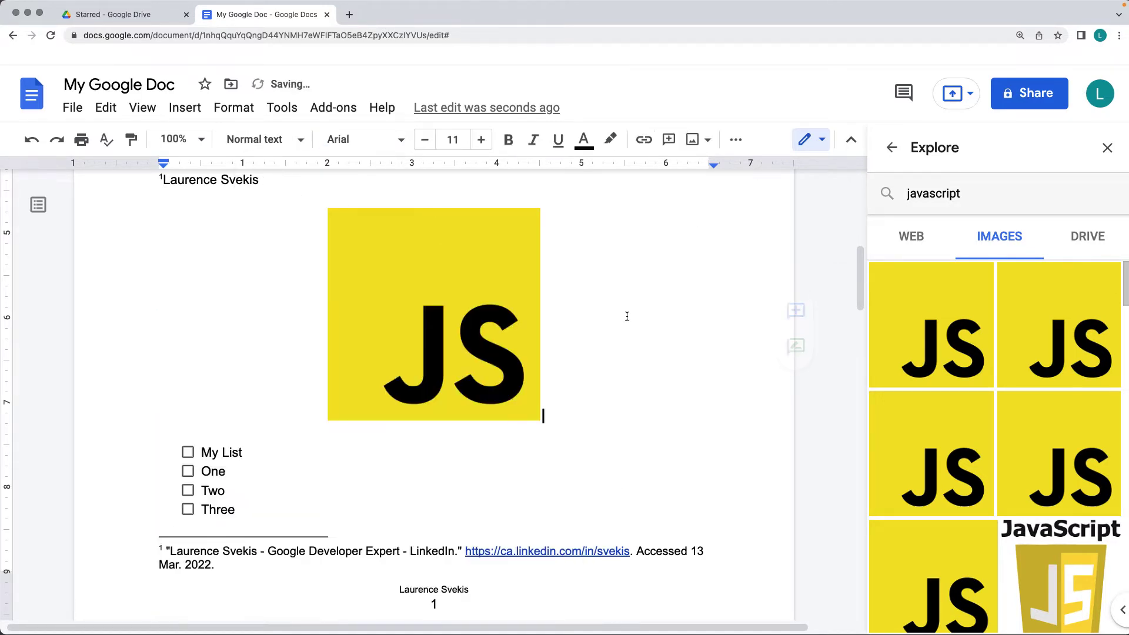
{"action": "left_click", "coordinate": [508, 356]}
{"action": "scroll", "coordinate": [444, 342], "scroll_direction": "down", "scroll_amount": 5}
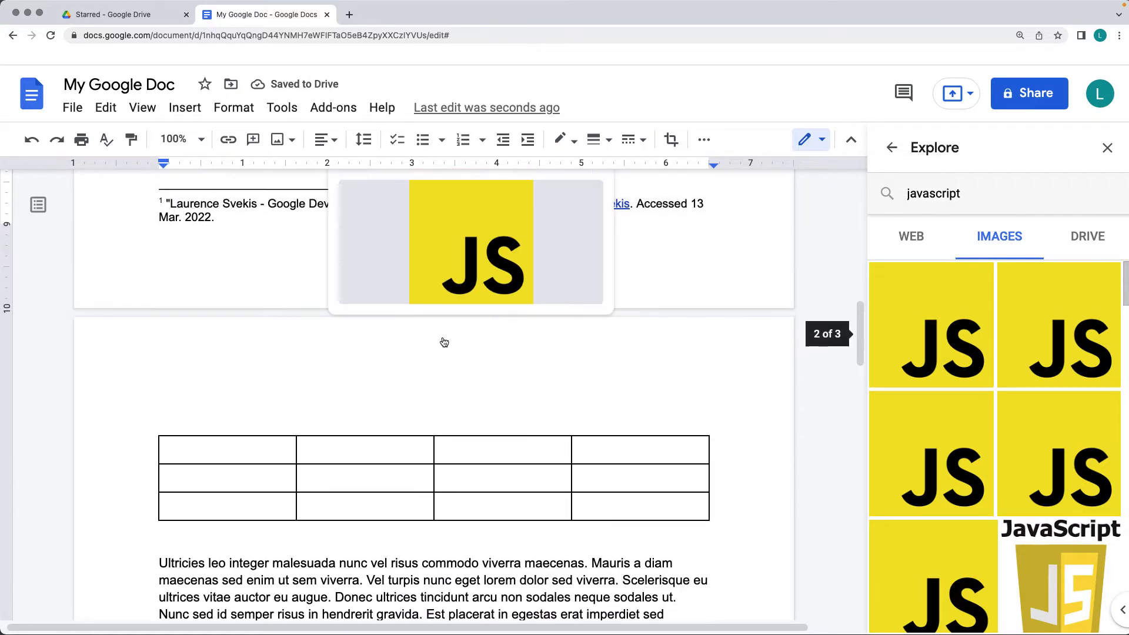
{"action": "scroll", "coordinate": [444, 342], "scroll_direction": "up", "scroll_amount": 3}
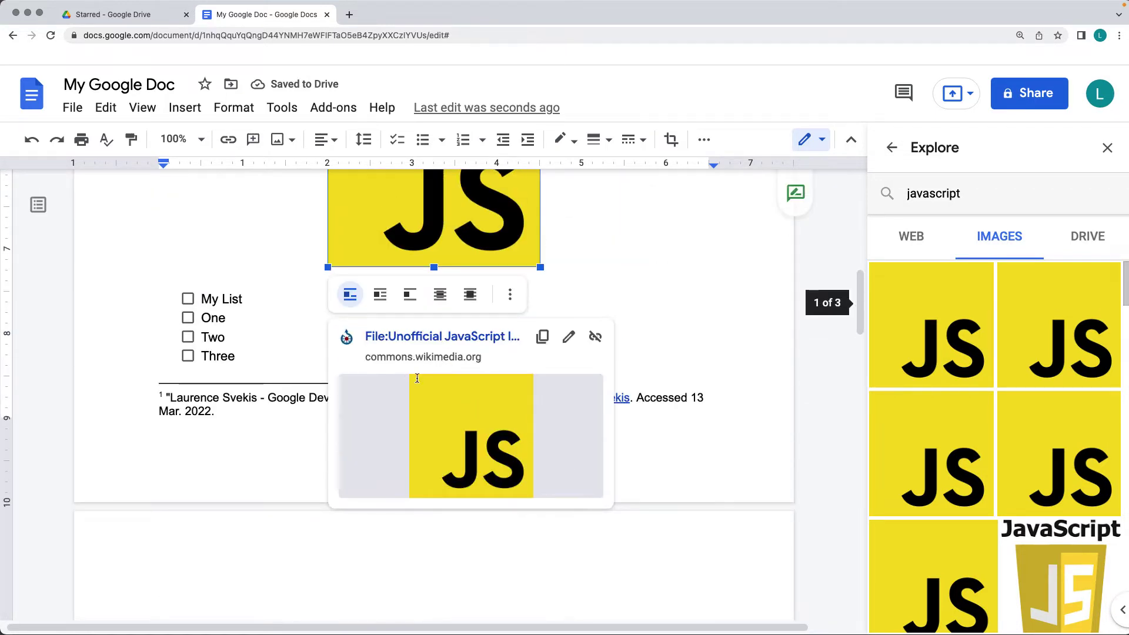
Step: Set the logo to Wrap text and drag it into the first body paragraph
{"action": "left_click", "coordinate": [380, 295]}
{"action": "left_click", "coordinate": [593, 308]}
{"action": "left_click", "coordinate": [448, 339]}
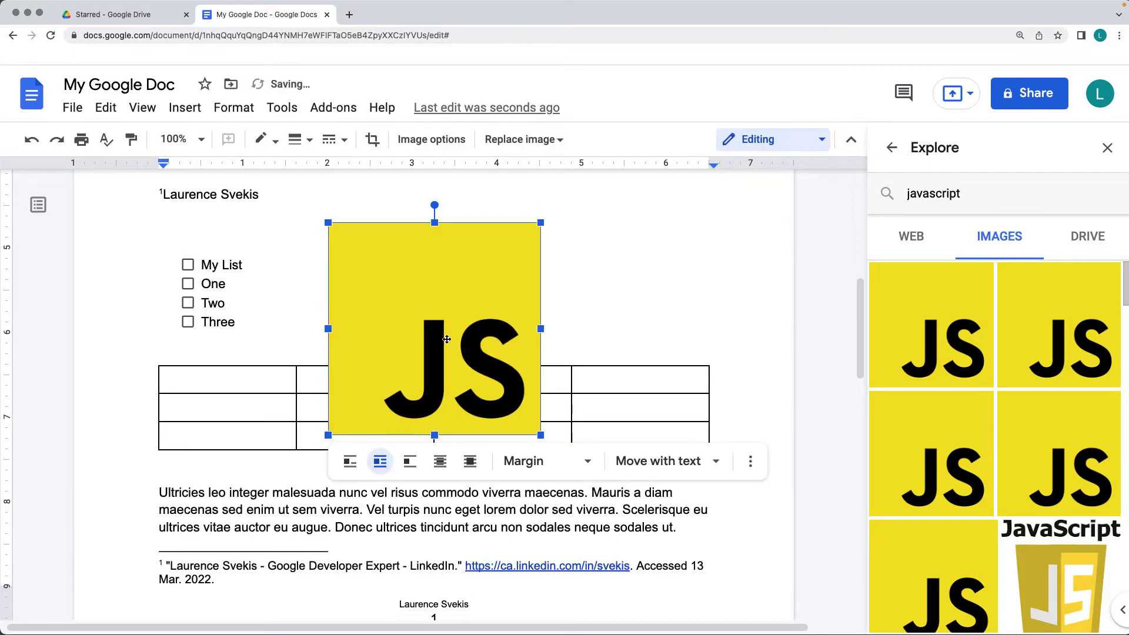
{"action": "left_click_drag", "start_coordinate": [376, 344], "coordinate": [259, 421]}
{"action": "scroll", "coordinate": [459, 400], "scroll_direction": "down", "scroll_amount": 5}
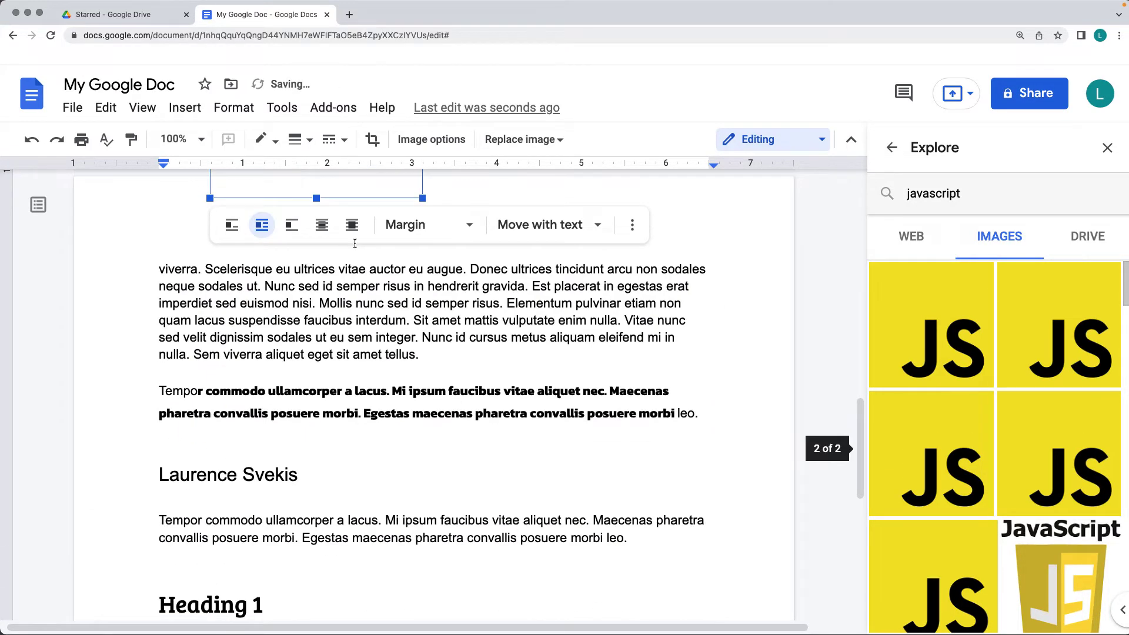
{"action": "scroll", "coordinate": [355, 244], "scroll_direction": "up", "scroll_amount": 1}
{"action": "left_click_drag", "start_coordinate": [355, 244], "coordinate": [384, 447]}
{"action": "left_click", "coordinate": [507, 414]}
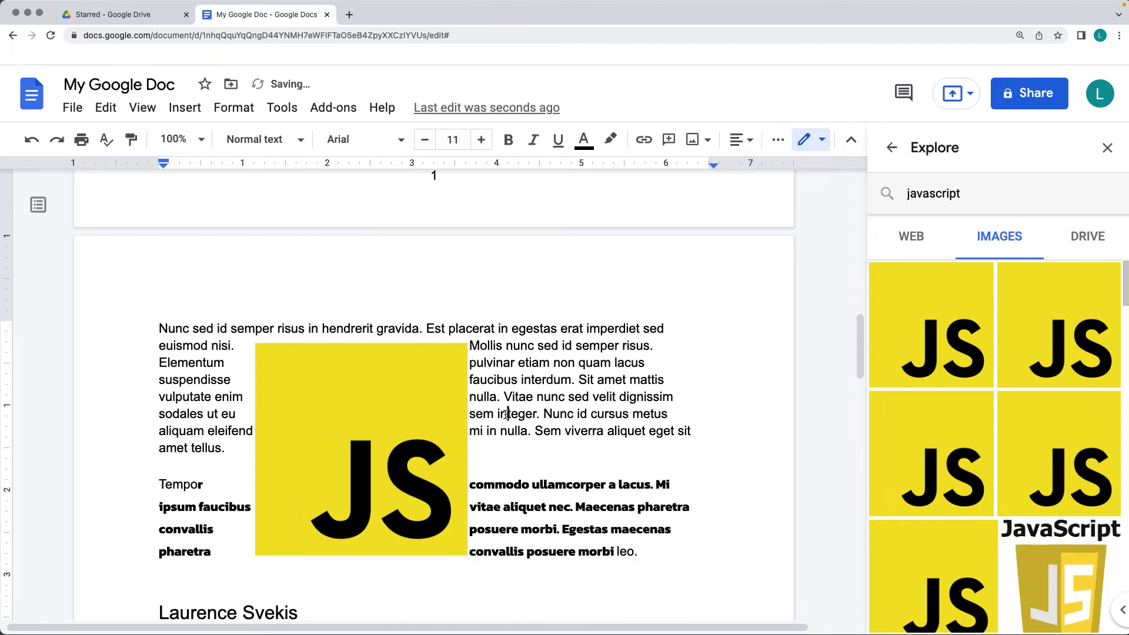
{"action": "scroll", "coordinate": [506, 415], "scroll_direction": "down", "scroll_amount": 3}
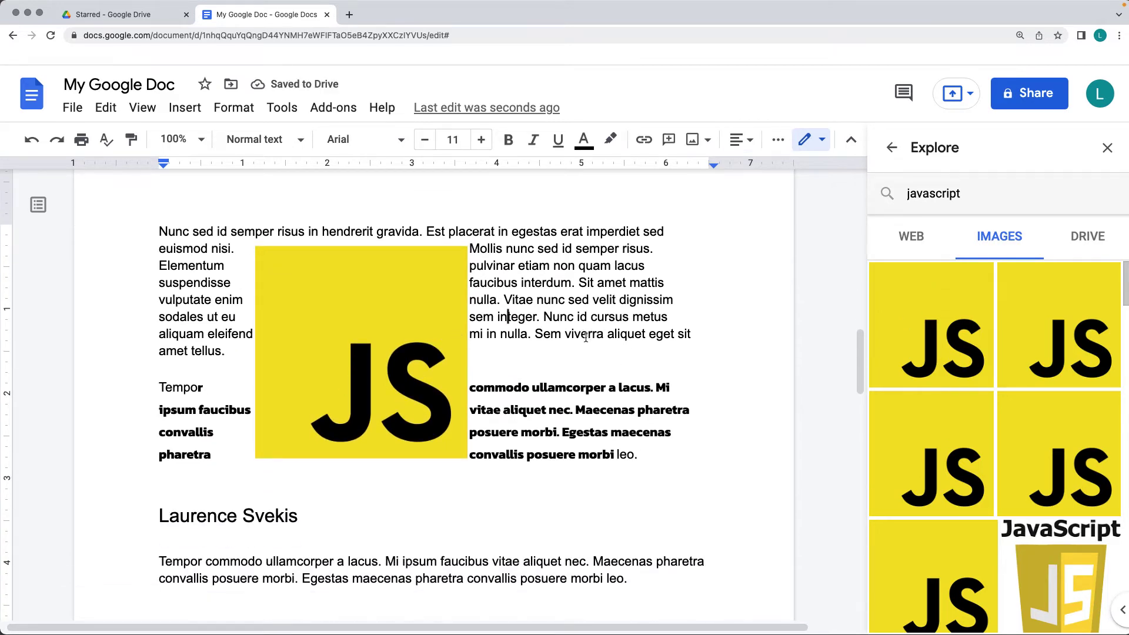
Step: Shrink the logo further, settle on In front of text, and open its Position options
{"action": "left_click", "coordinate": [353, 343]}
{"action": "left_click_drag", "start_coordinate": [466, 458], "coordinate": [333, 329]}
{"action": "left_click", "coordinate": [331, 360]}
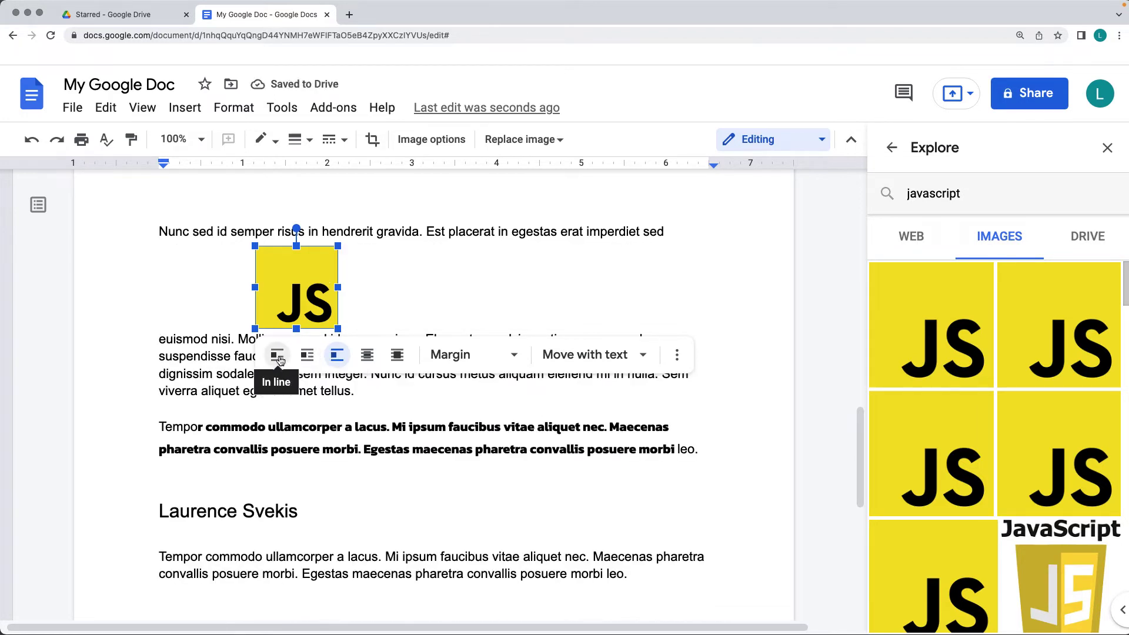
{"action": "left_click", "coordinate": [284, 360]}
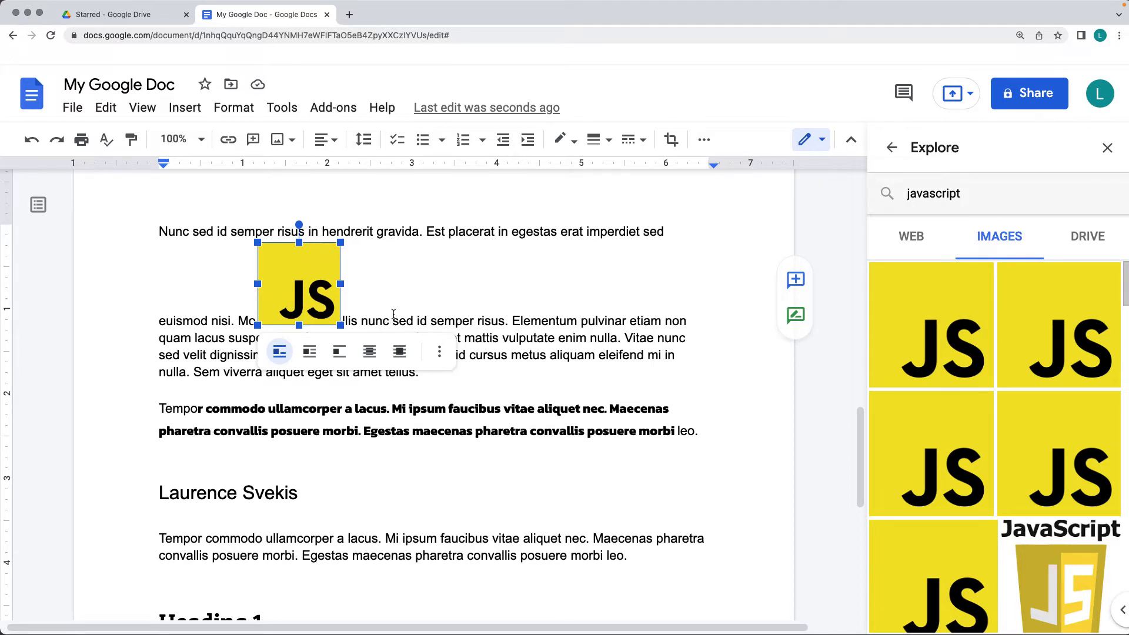
{"action": "left_click", "coordinate": [364, 352]}
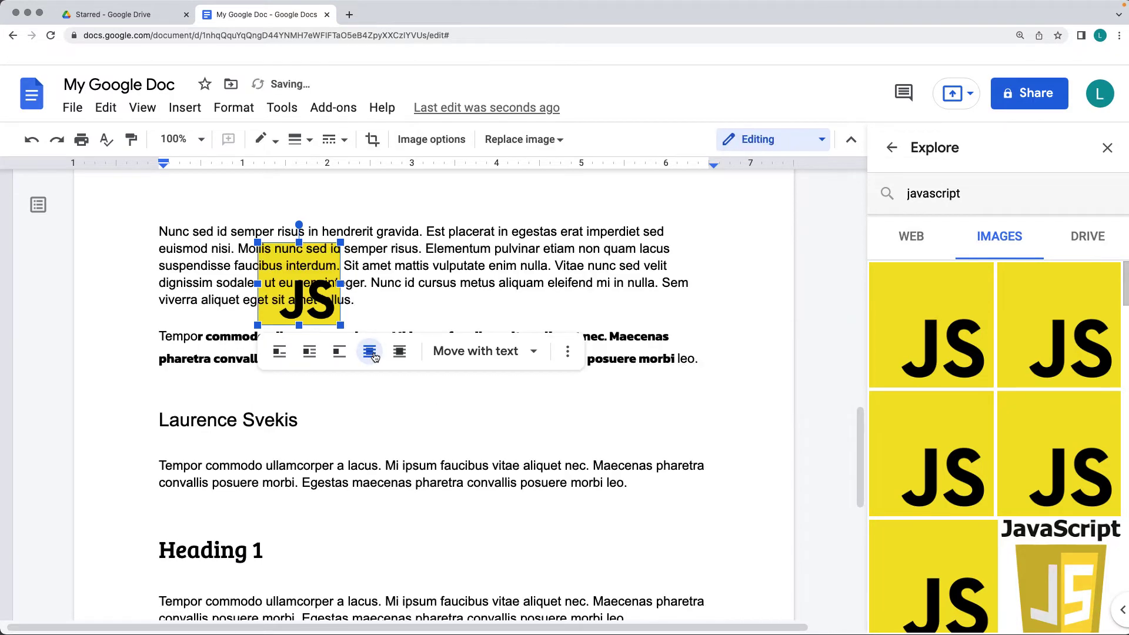
{"action": "left_click", "coordinate": [397, 355]}
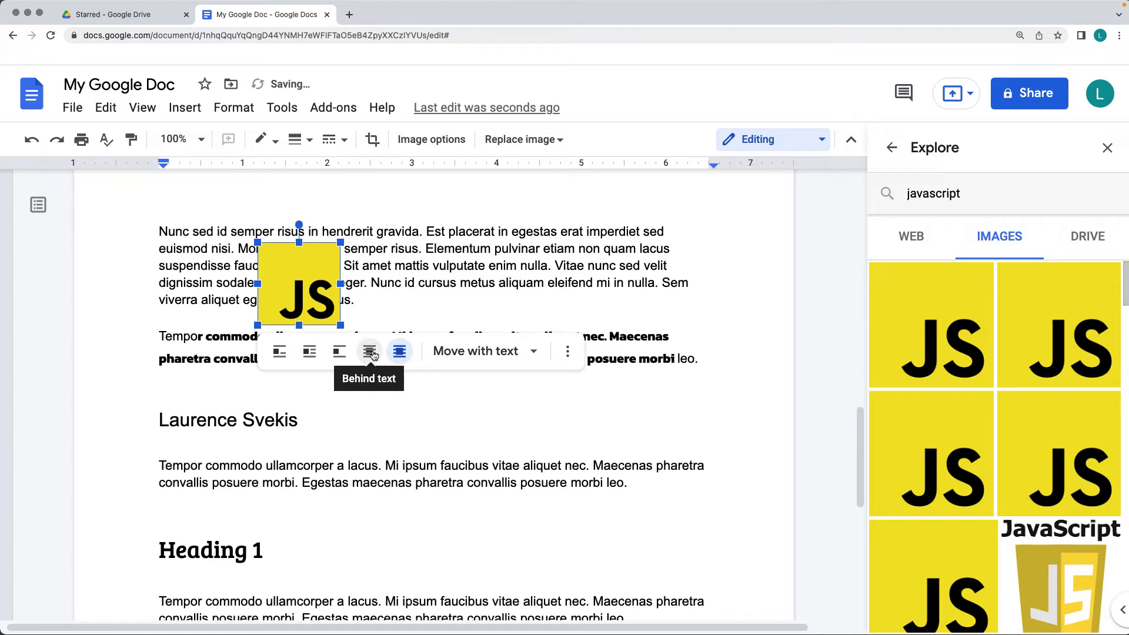
{"action": "left_click", "coordinate": [480, 353]}
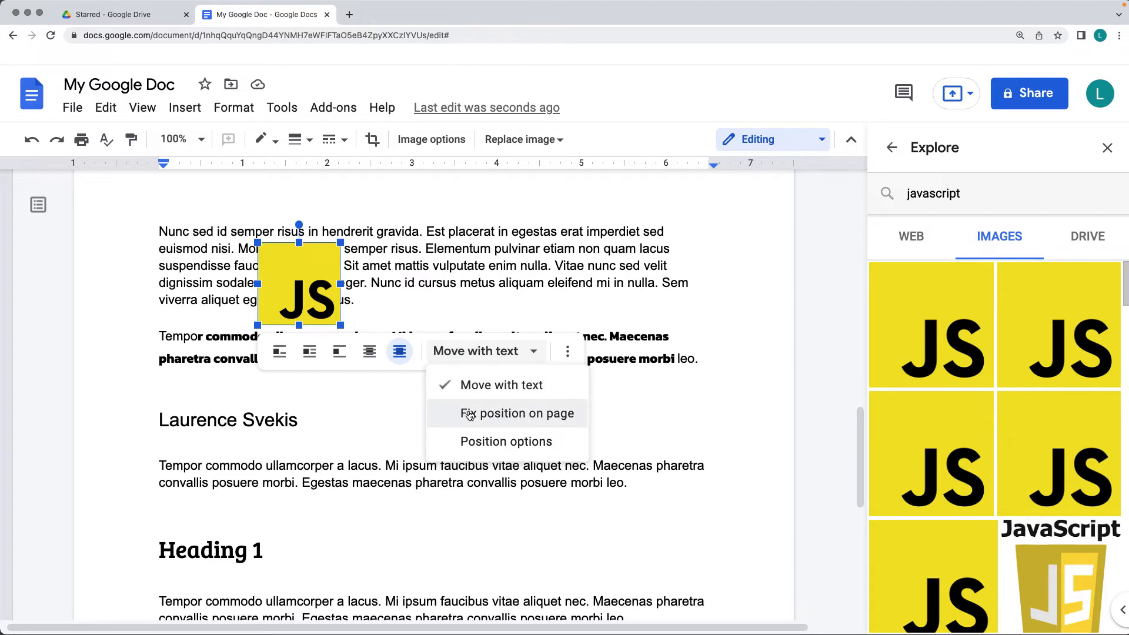
{"action": "left_click", "coordinate": [468, 440]}
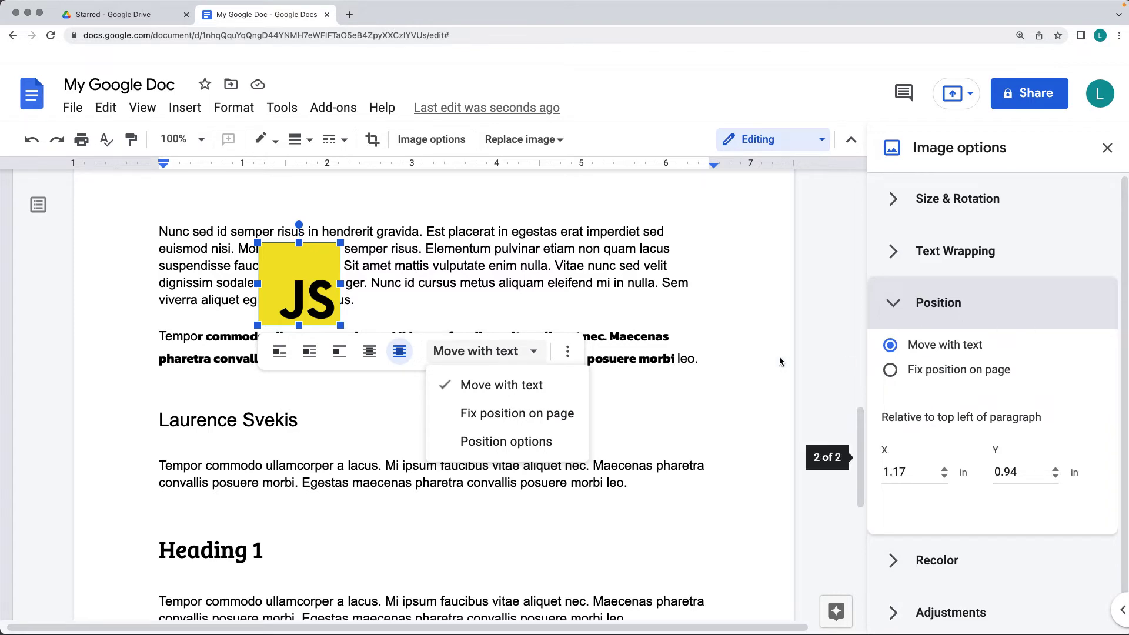
Step: Close Image options and browse Explore's Drive results for javascript
{"action": "left_click", "coordinate": [571, 357]}
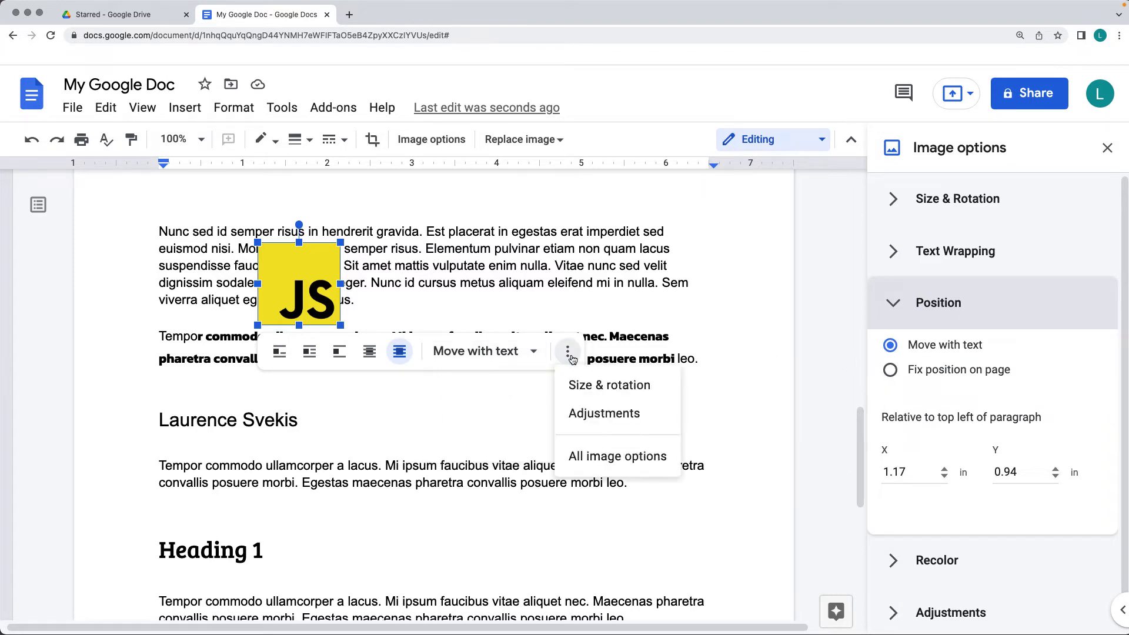
{"action": "key", "text": "Escape"}
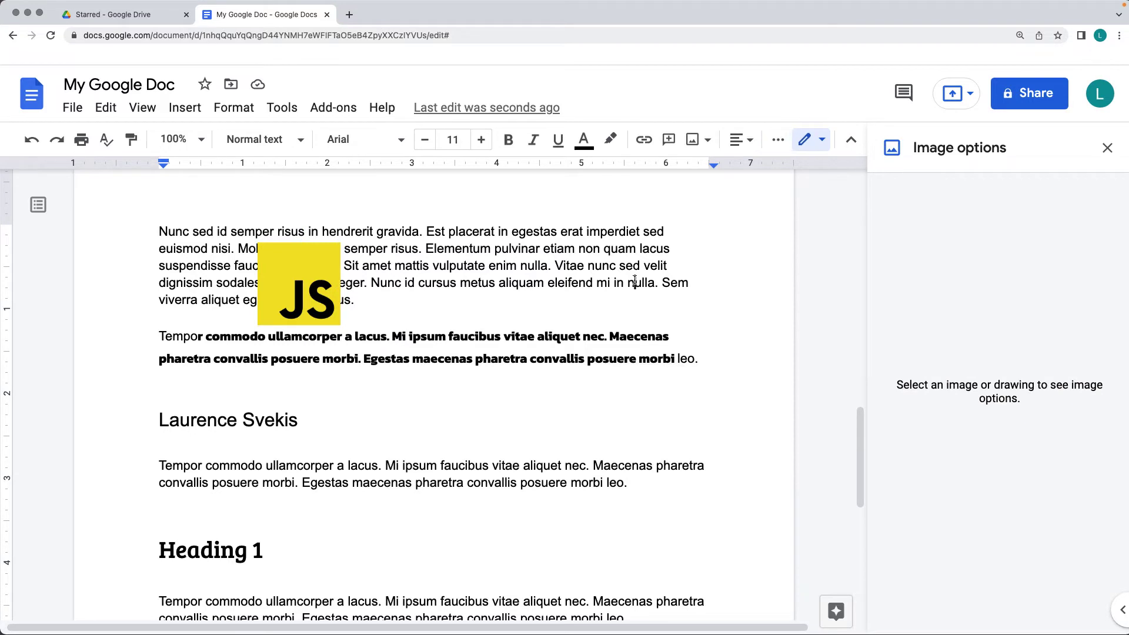
{"action": "left_click", "coordinate": [1107, 148]}
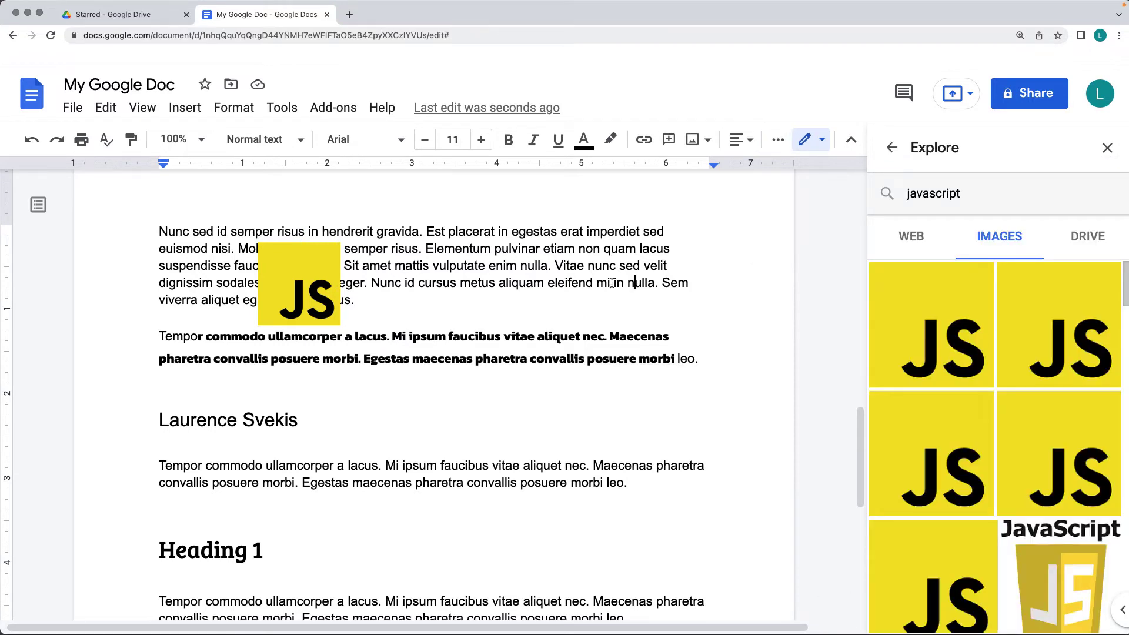
{"action": "left_click", "coordinate": [1092, 238]}
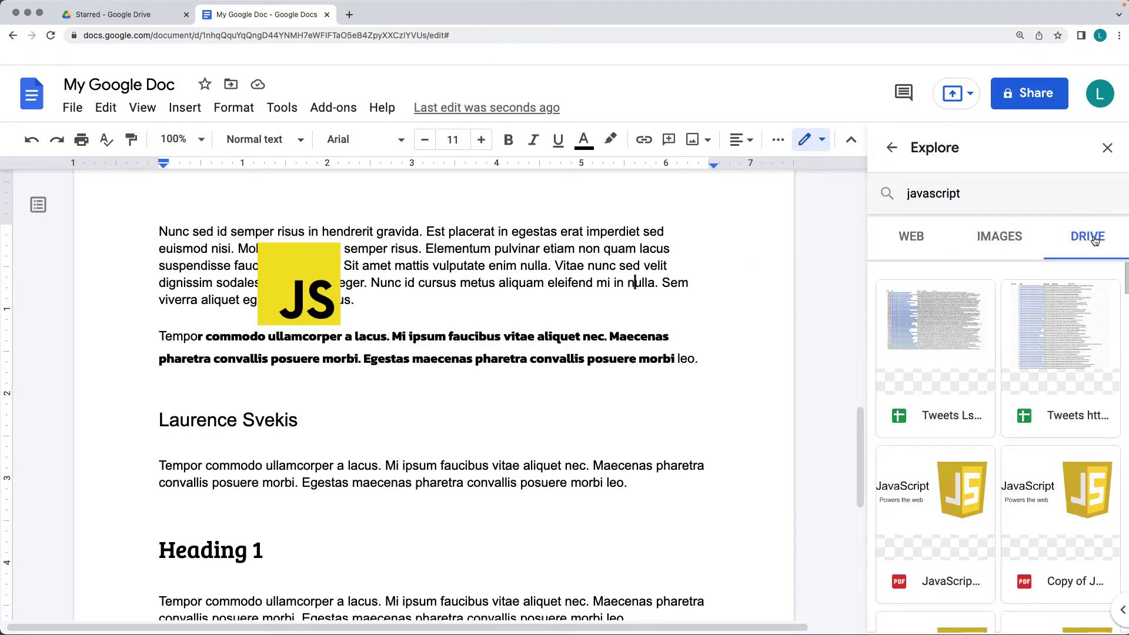
{"action": "scroll", "coordinate": [1000, 320], "scroll_direction": "down", "scroll_amount": 5}
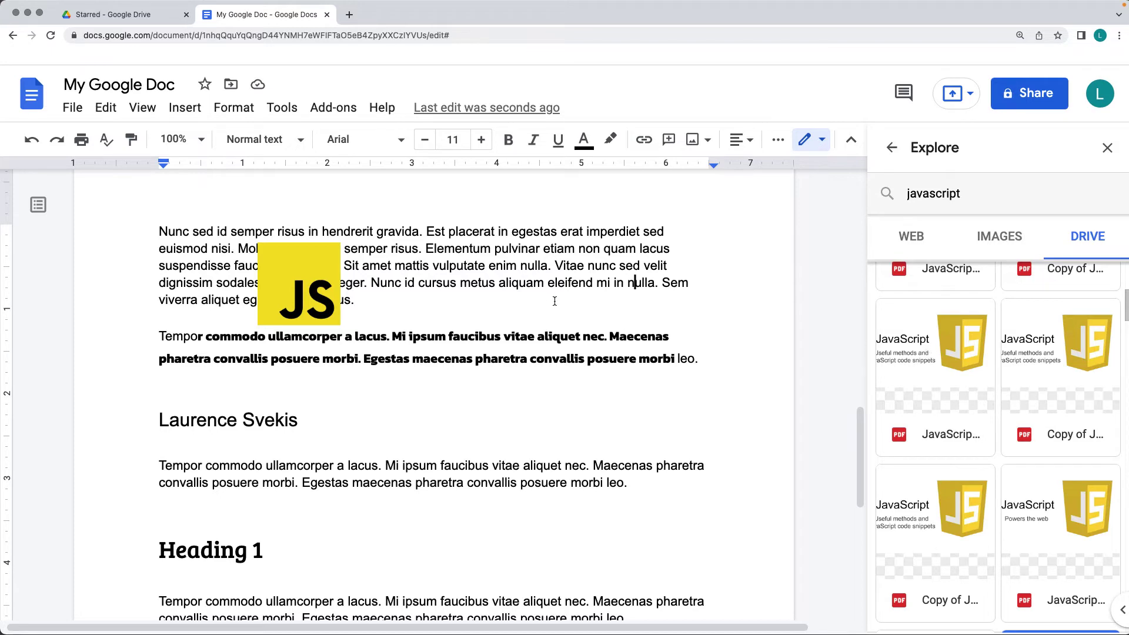
{"action": "key", "text": "Down"}
{"action": "key", "text": "Down"}
{"action": "key", "text": "Down"}
{"action": "key", "text": "Down"}
{"action": "key", "text": "Down"}
{"action": "key", "text": "Down"}
{"action": "left_click", "coordinate": [1107, 148]}
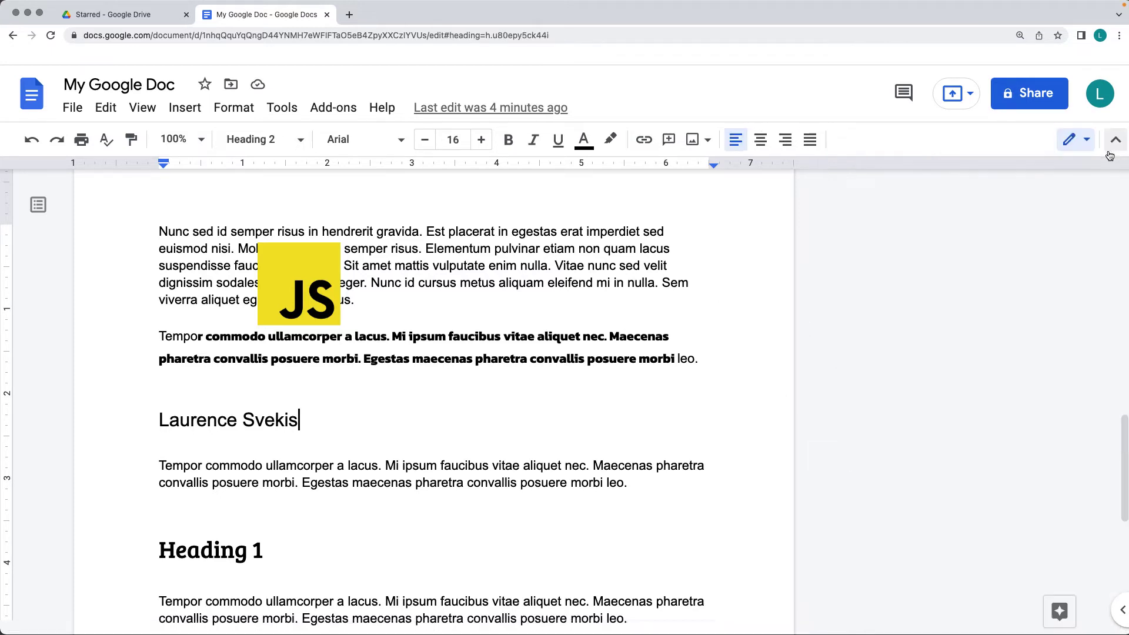
{"action": "left_click", "coordinate": [679, 300]}
{"action": "left_click", "coordinate": [452, 304]}
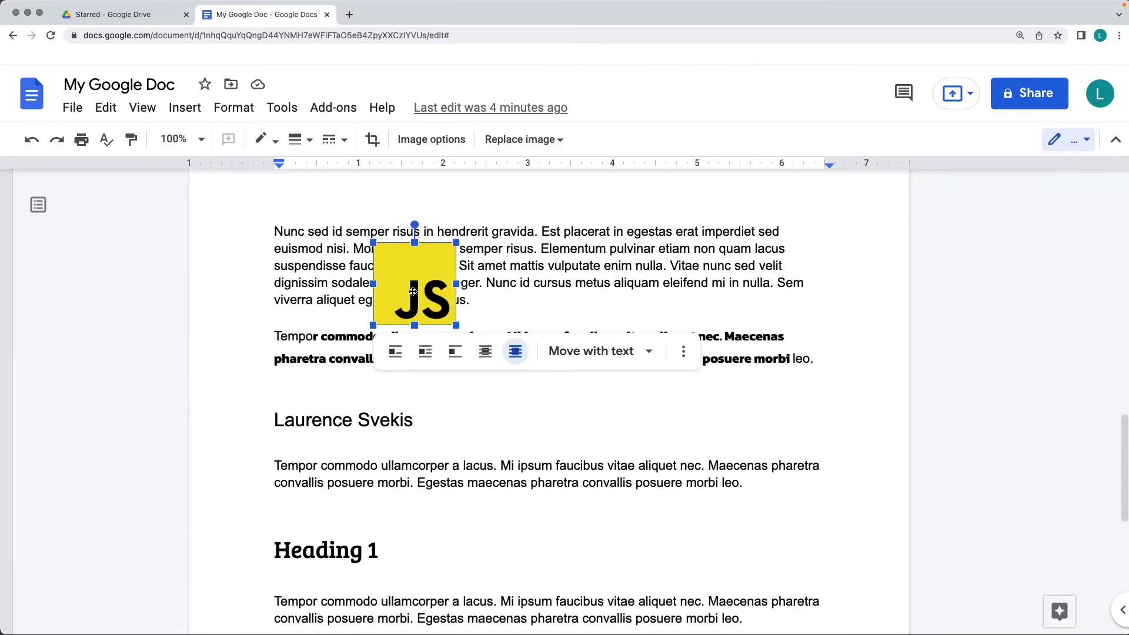
{"action": "key", "text": "Delete"}
{"action": "scroll", "coordinate": [452, 304], "scroll_direction": "up", "scroll_amount": 20}
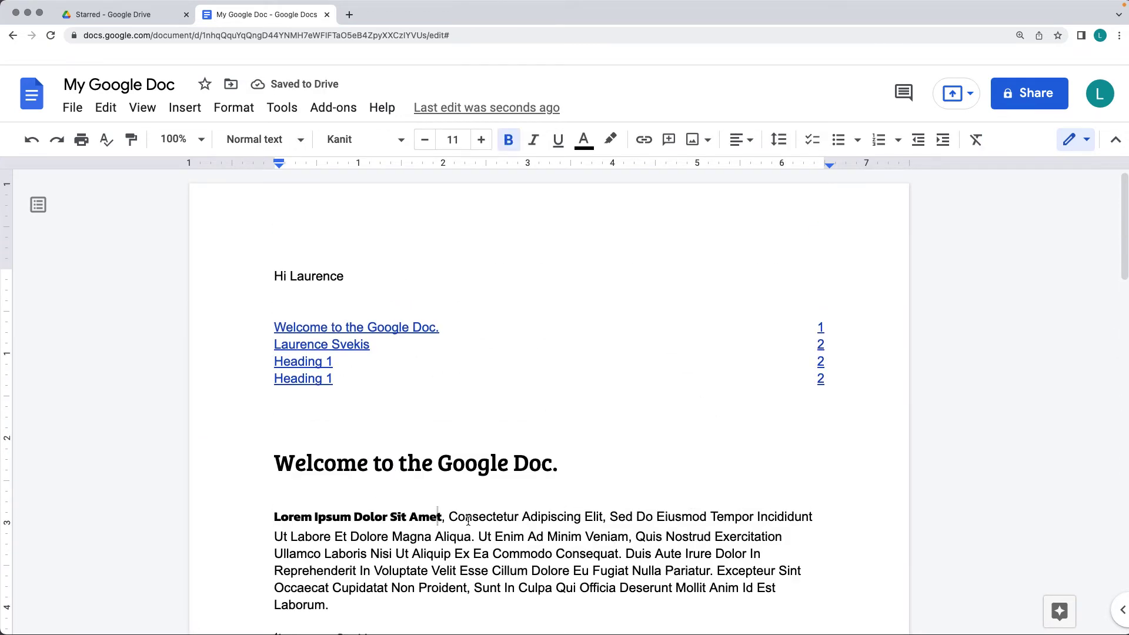
{"action": "left_click_drag", "start_coordinate": [449, 518], "coordinate": [581, 517]}
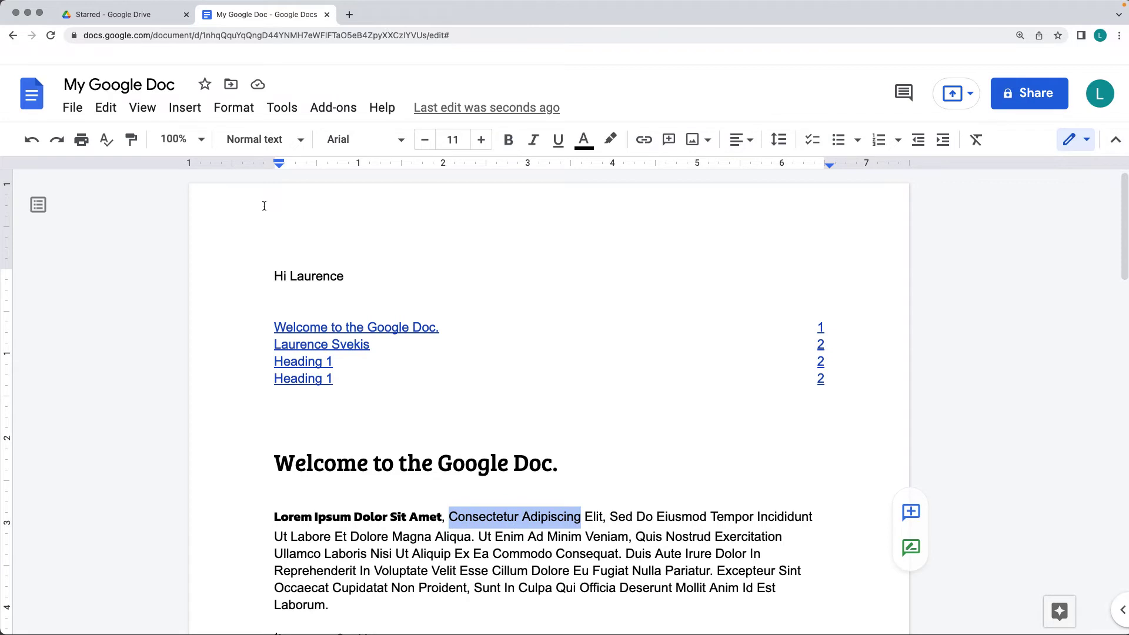
{"action": "left_click", "coordinate": [288, 110]}
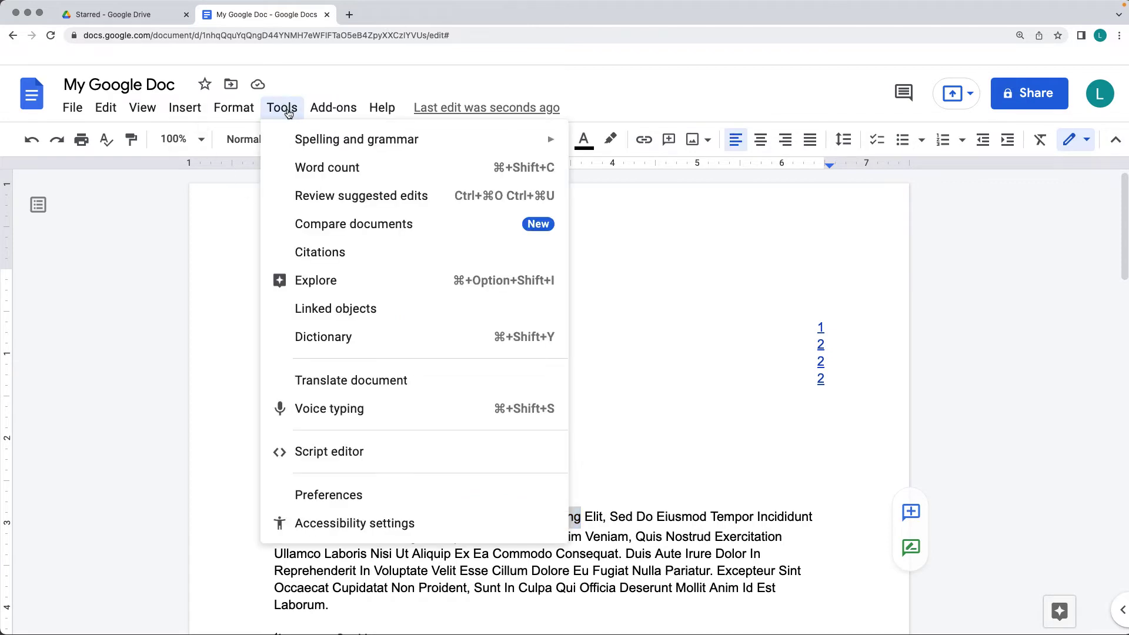
{"action": "left_click", "coordinate": [344, 290]}
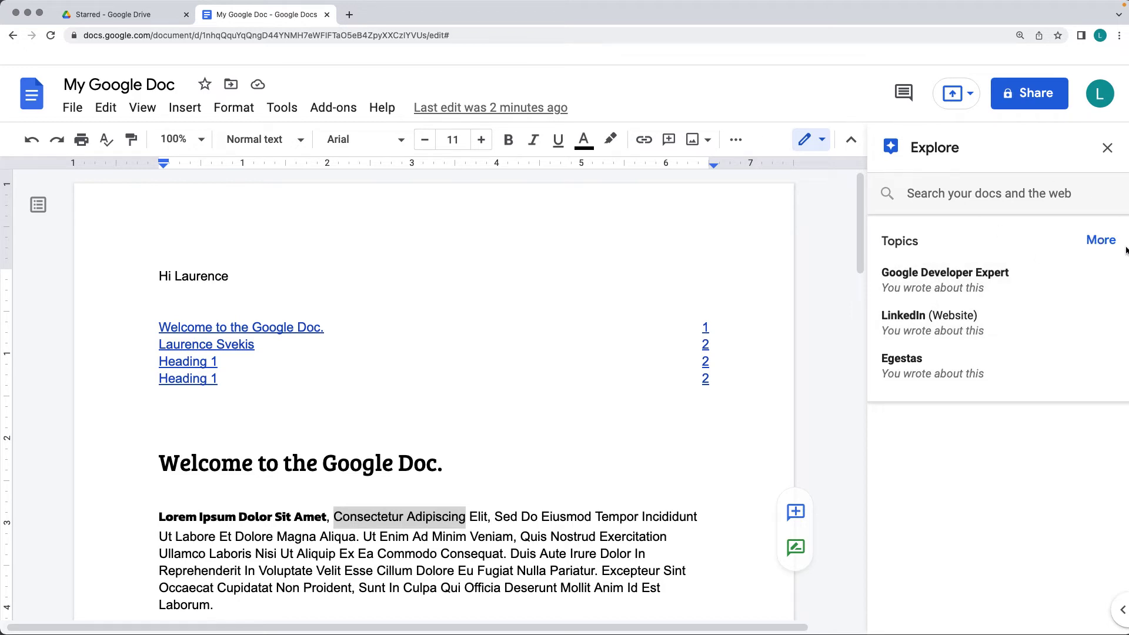
{"action": "left_click", "coordinate": [933, 194]}
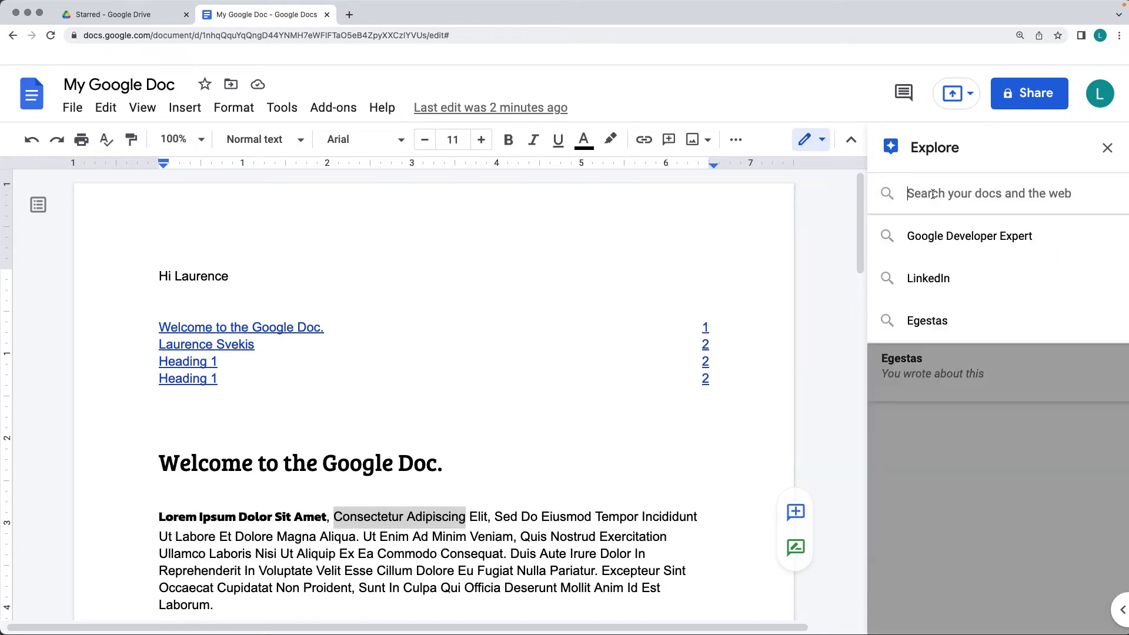
{"action": "left_click", "coordinate": [1107, 148]}
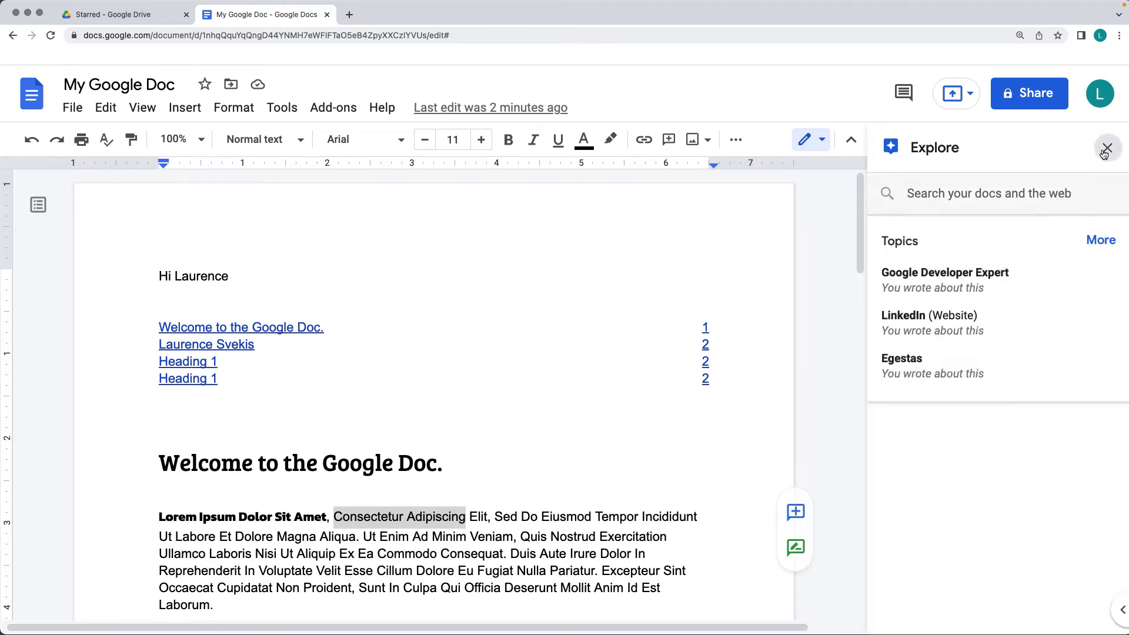
{"action": "left_click", "coordinate": [283, 108]}
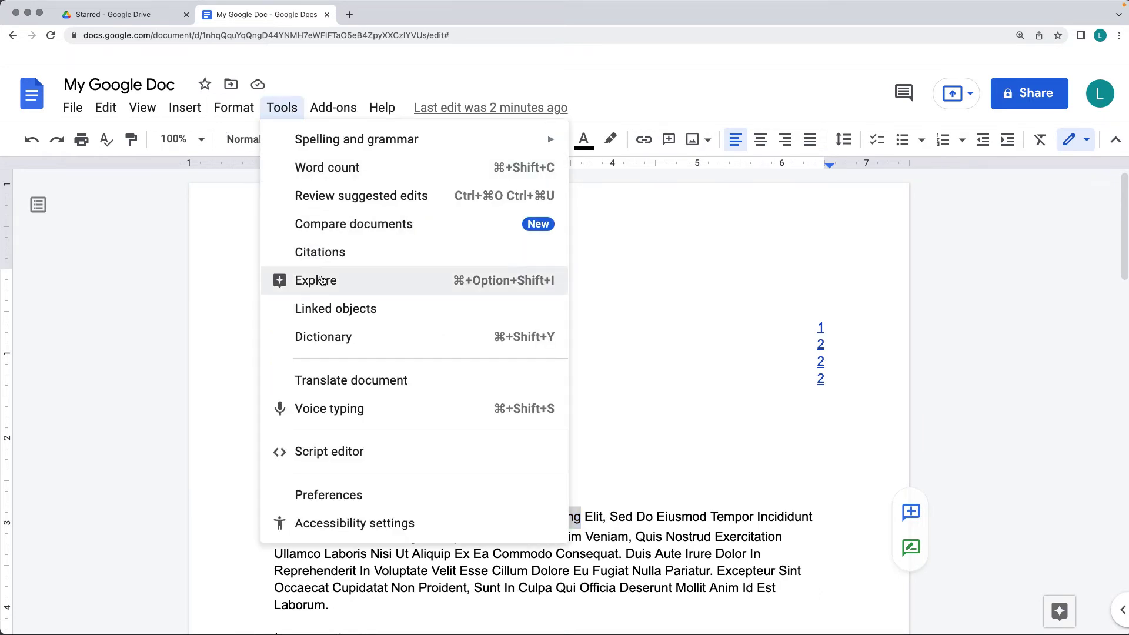
{"action": "left_click", "coordinate": [323, 254]}
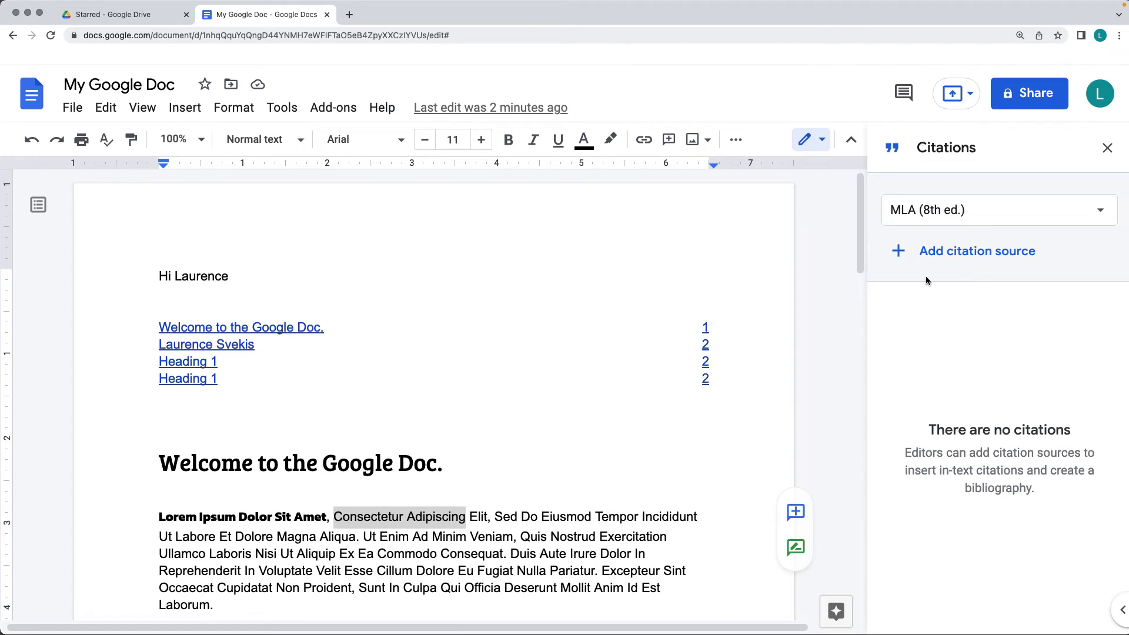
{"action": "left_click", "coordinate": [935, 210]}
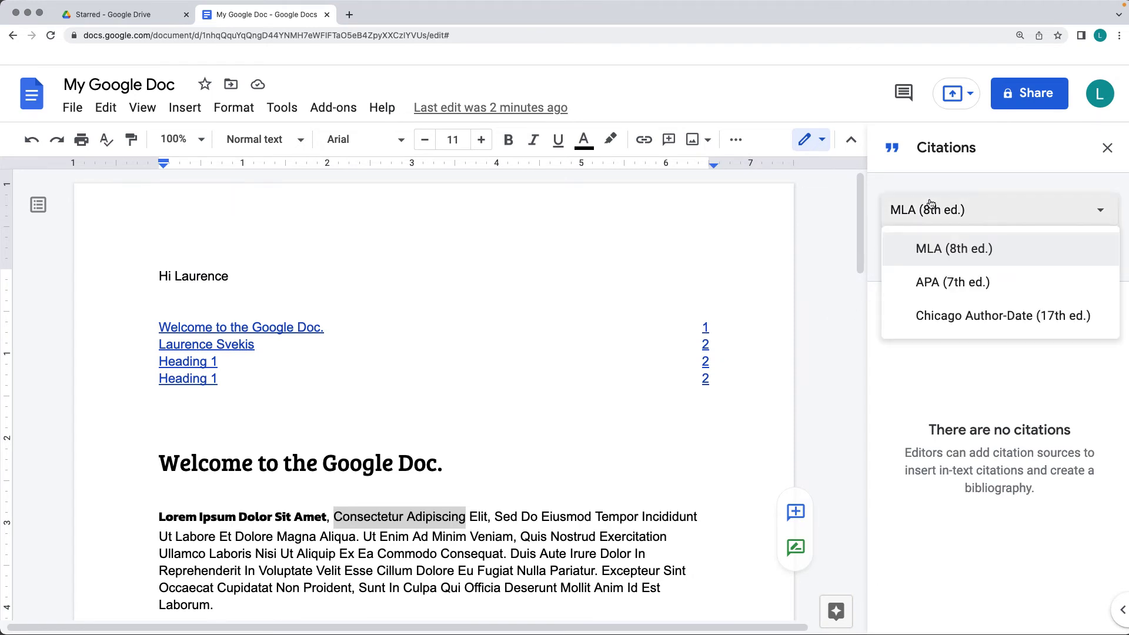
{"action": "left_click", "coordinate": [939, 253]}
{"action": "left_click", "coordinate": [940, 251]}
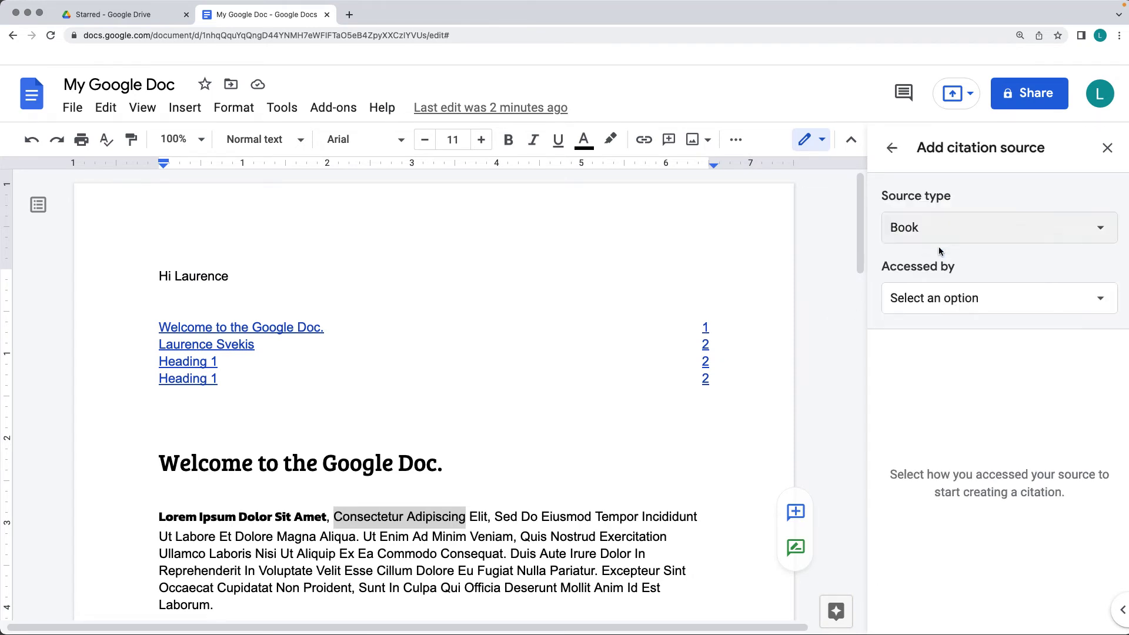
{"action": "left_click", "coordinate": [935, 235]}
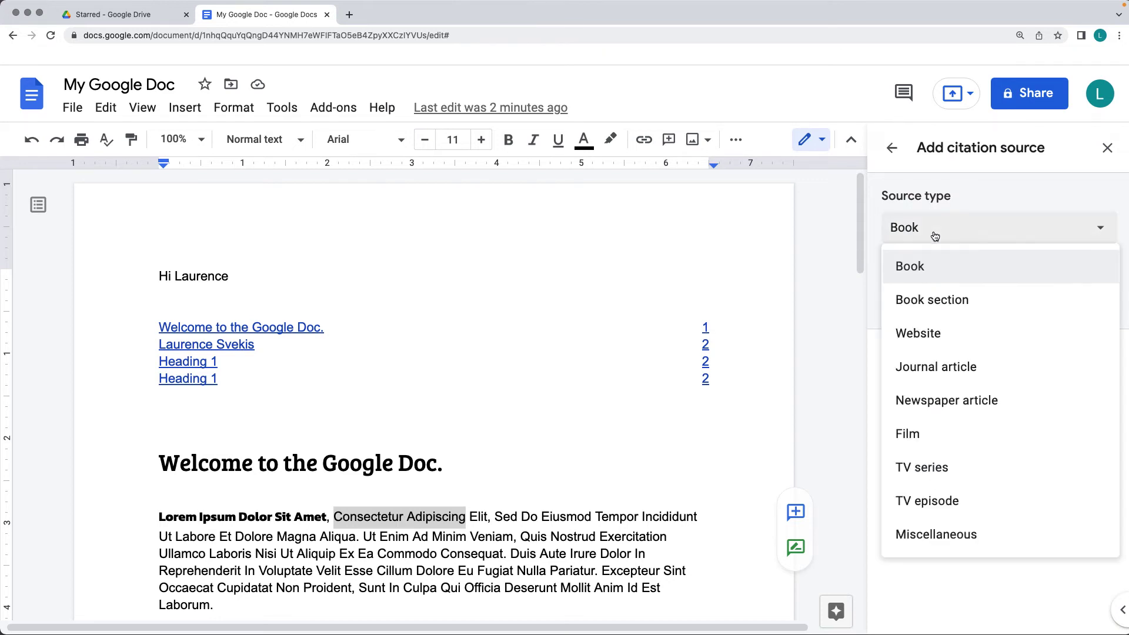
{"action": "left_click", "coordinate": [936, 333]}
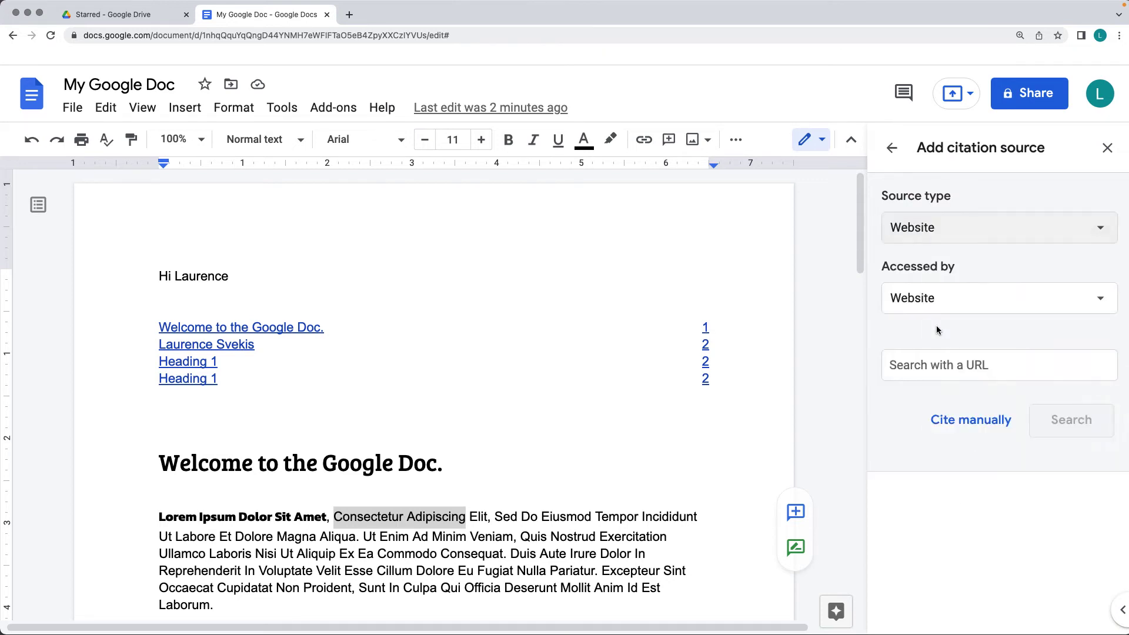
{"action": "left_click", "coordinate": [937, 366]}
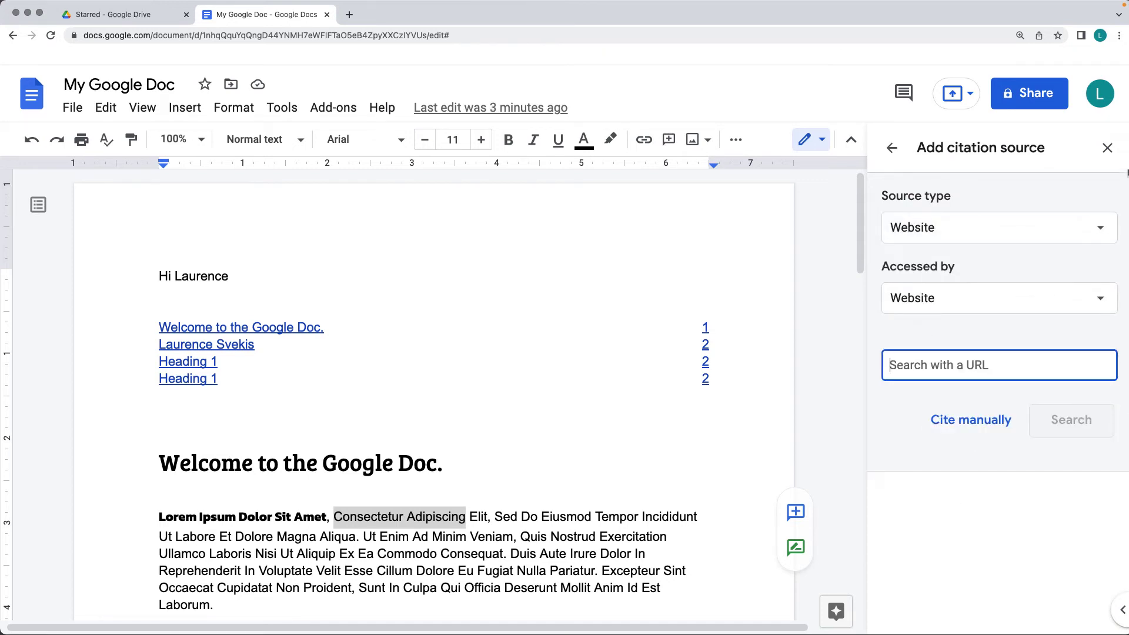
Step: Close the Citations panel and insert the first web-search image for 'javascript'
{"action": "left_click", "coordinate": [1108, 148]}
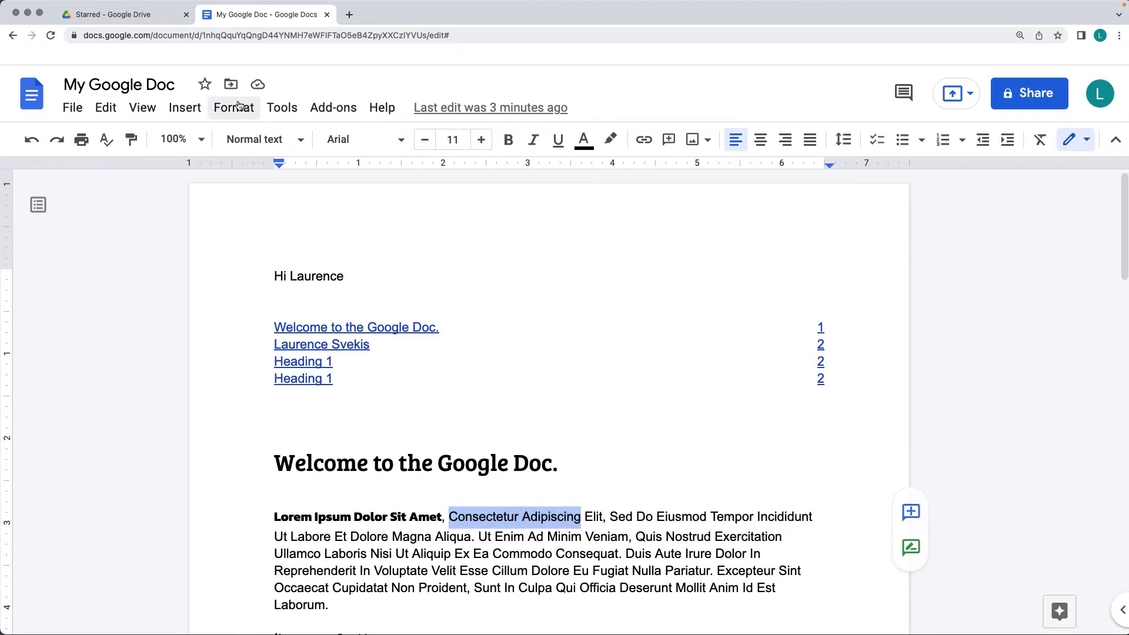
{"action": "left_click", "coordinate": [281, 107]}
{"action": "mouse_move", "coordinate": [184, 107]}
{"action": "mouse_move", "coordinate": [234, 136]}
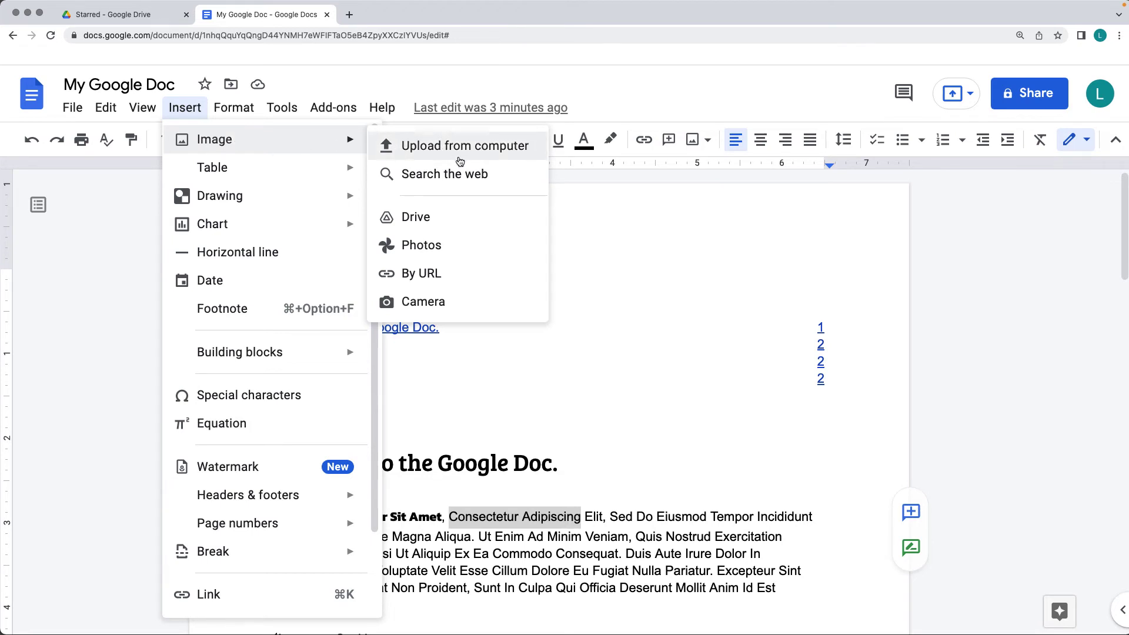
{"action": "mouse_move", "coordinate": [310, 162]}
{"action": "mouse_move", "coordinate": [350, 138]}
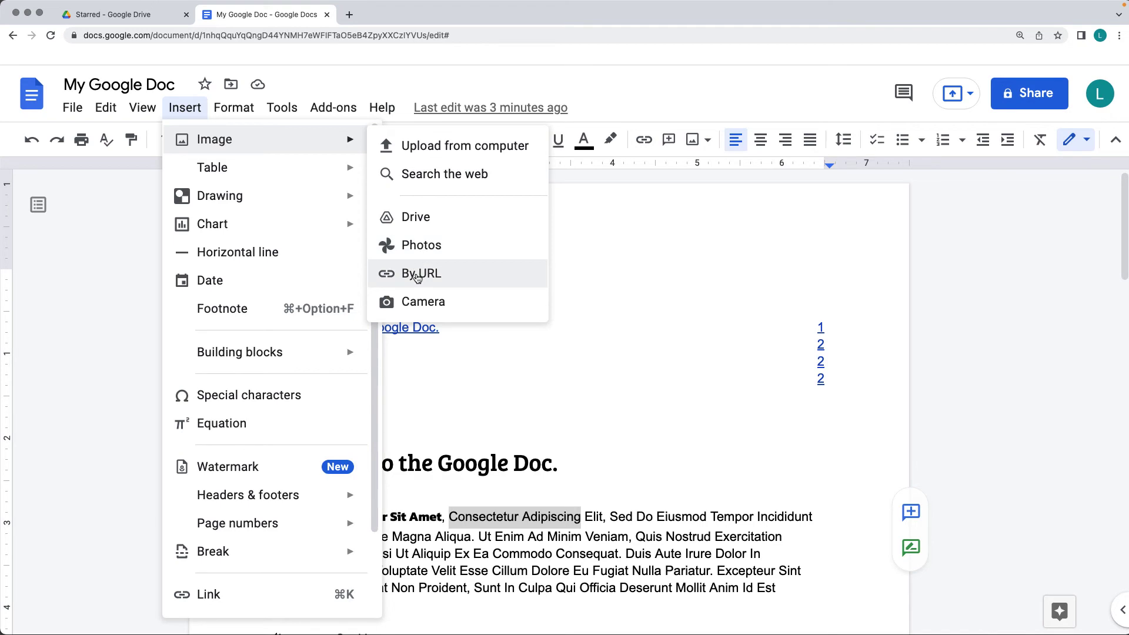
{"action": "left_click", "coordinate": [453, 174]}
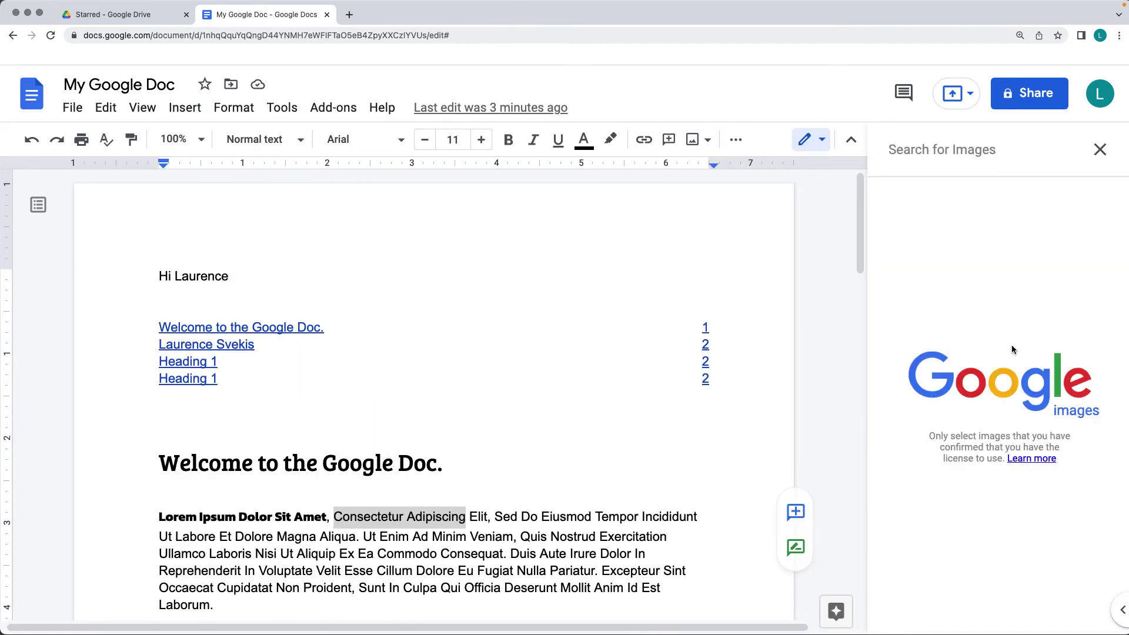
{"action": "type", "text": "javascript"}
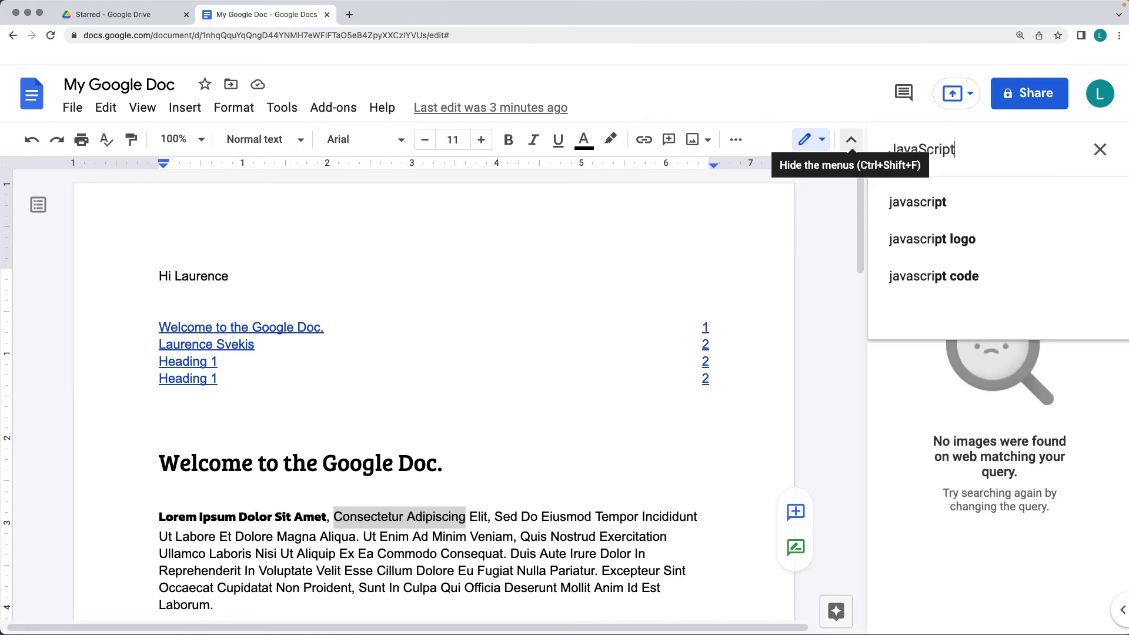
{"action": "left_click", "coordinate": [893, 199]}
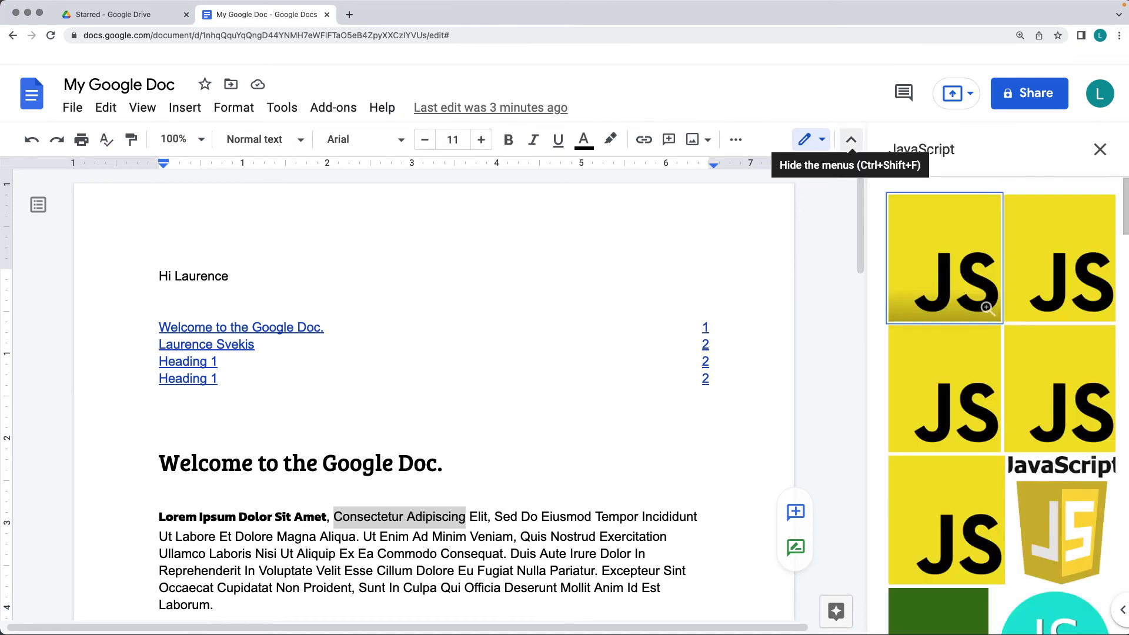
{"action": "left_click", "coordinate": [922, 250]}
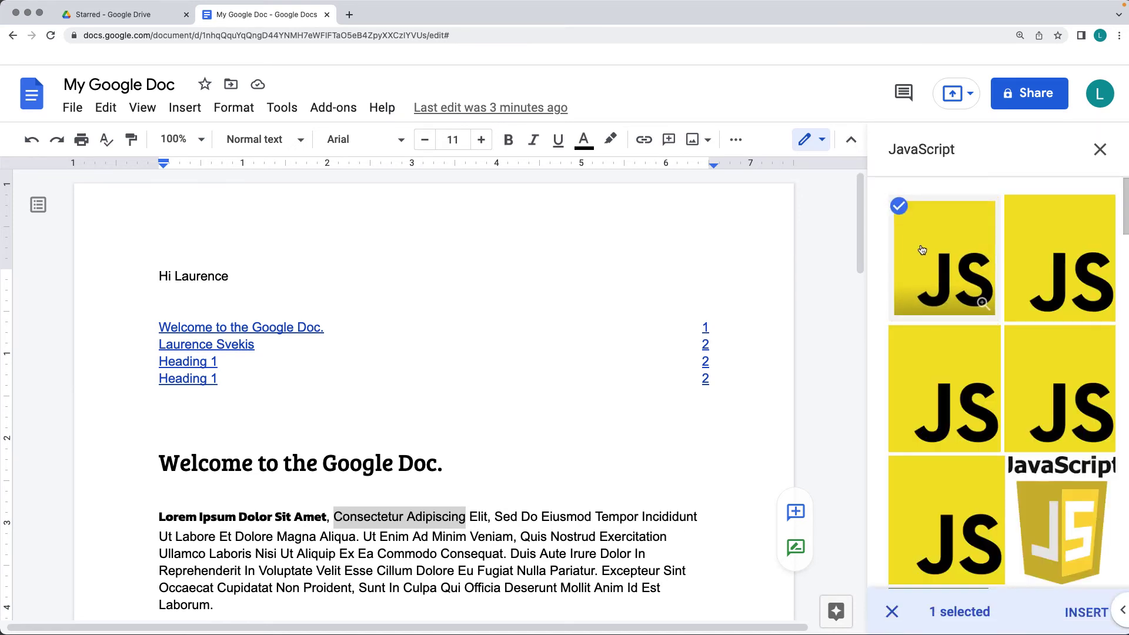
{"action": "left_click", "coordinate": [1085, 612]}
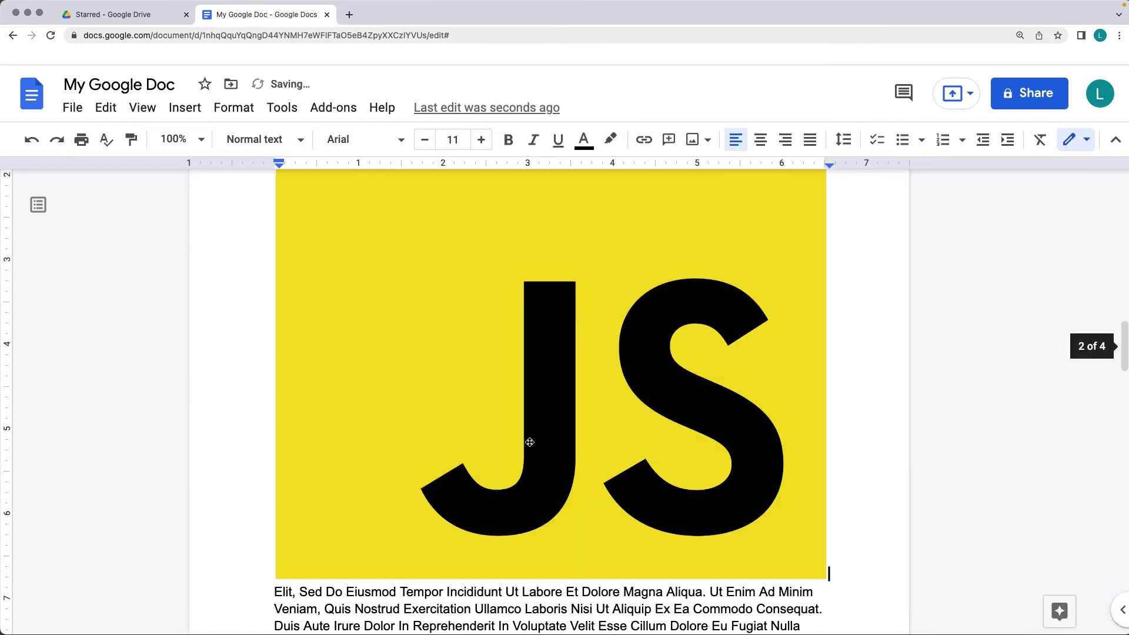
Step: Shrink the inserted JS logo by its corner, then remove it
{"action": "left_click", "coordinate": [530, 442]}
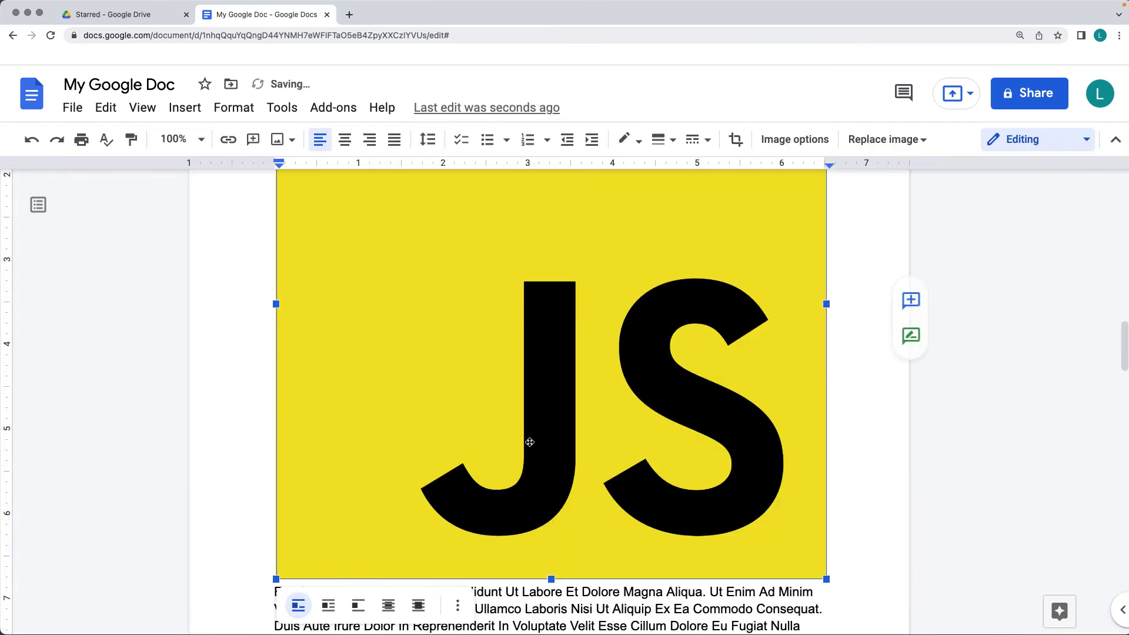
{"action": "left_click_drag", "start_coordinate": [823, 579], "coordinate": [491, 244]}
{"action": "scroll", "coordinate": [451, 321], "scroll_direction": "down", "scroll_amount": 15}
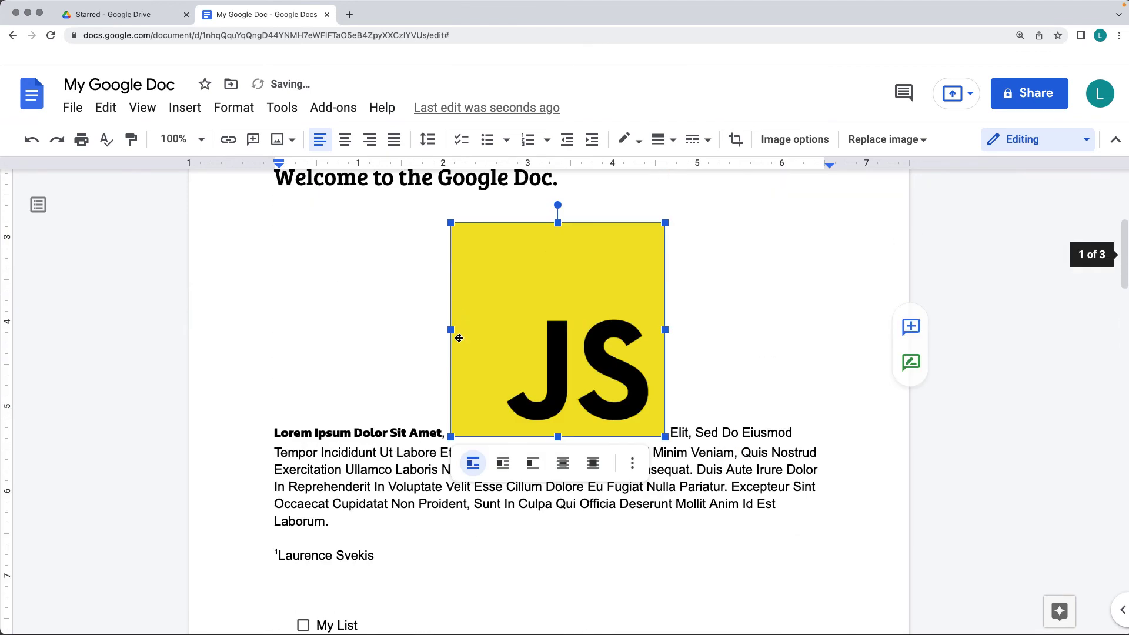
{"action": "left_click", "coordinate": [185, 108]}
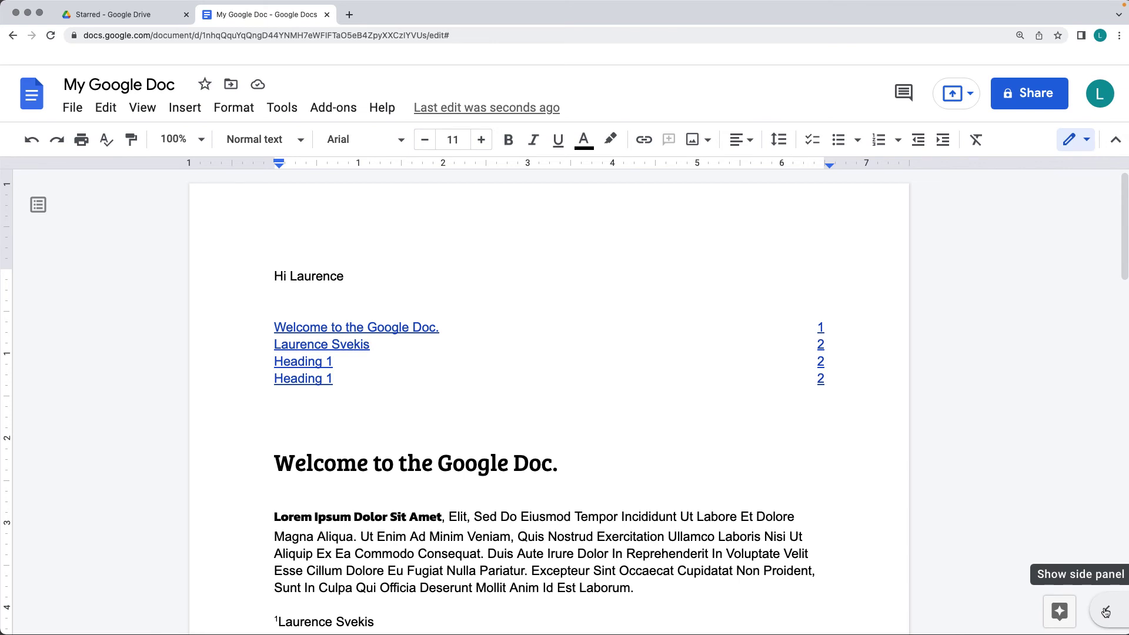
Step: Briefly view Maps in the side panel, then hide the panel and open Tools
{"action": "left_click", "coordinate": [1106, 612]}
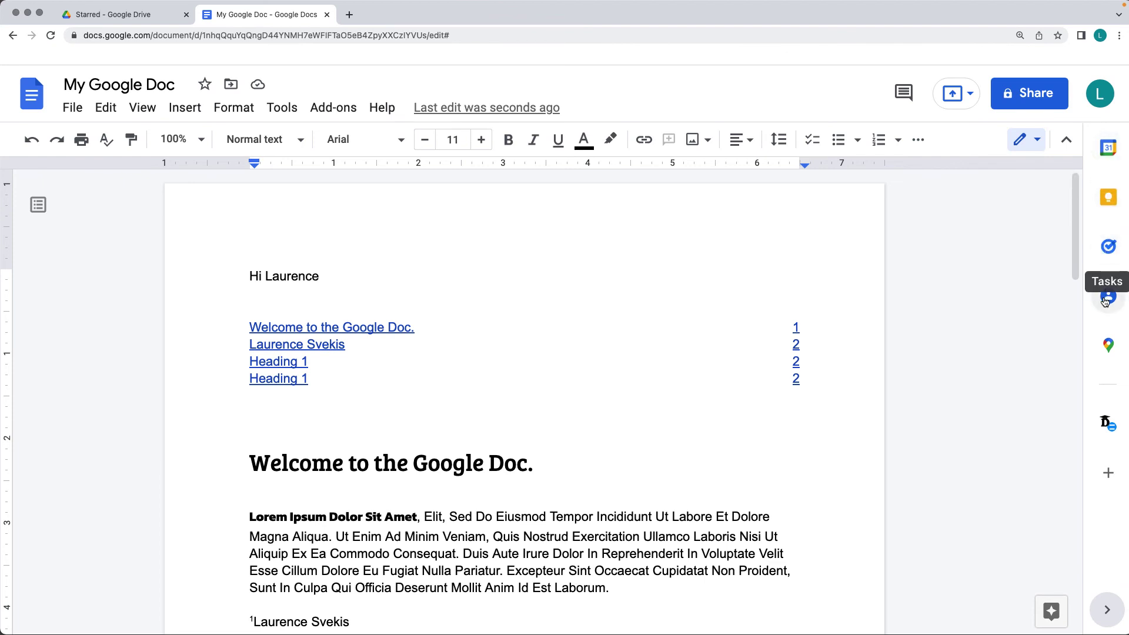
{"action": "left_click", "coordinate": [1106, 347]}
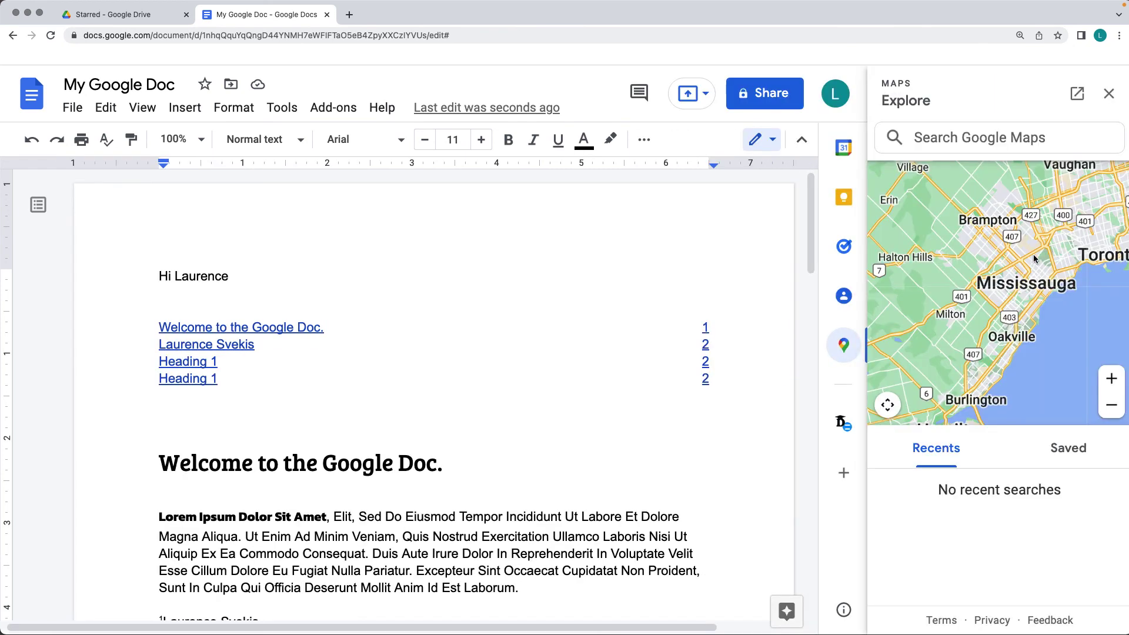
{"action": "left_click", "coordinate": [1105, 95]}
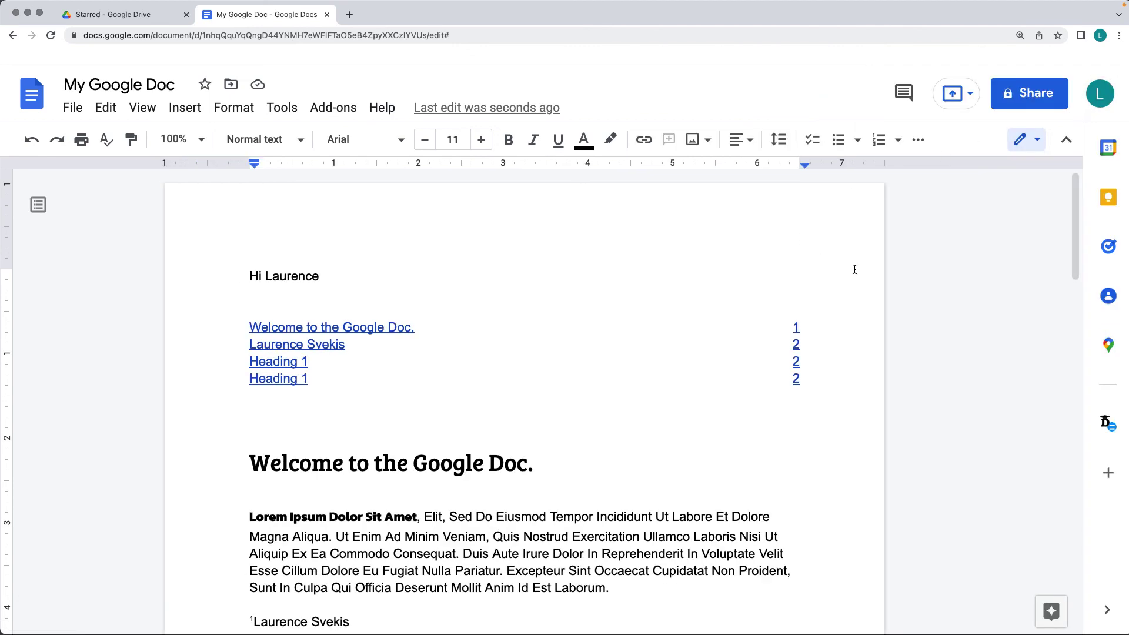
{"action": "left_click", "coordinate": [1112, 613]}
{"action": "left_click", "coordinate": [281, 107]}
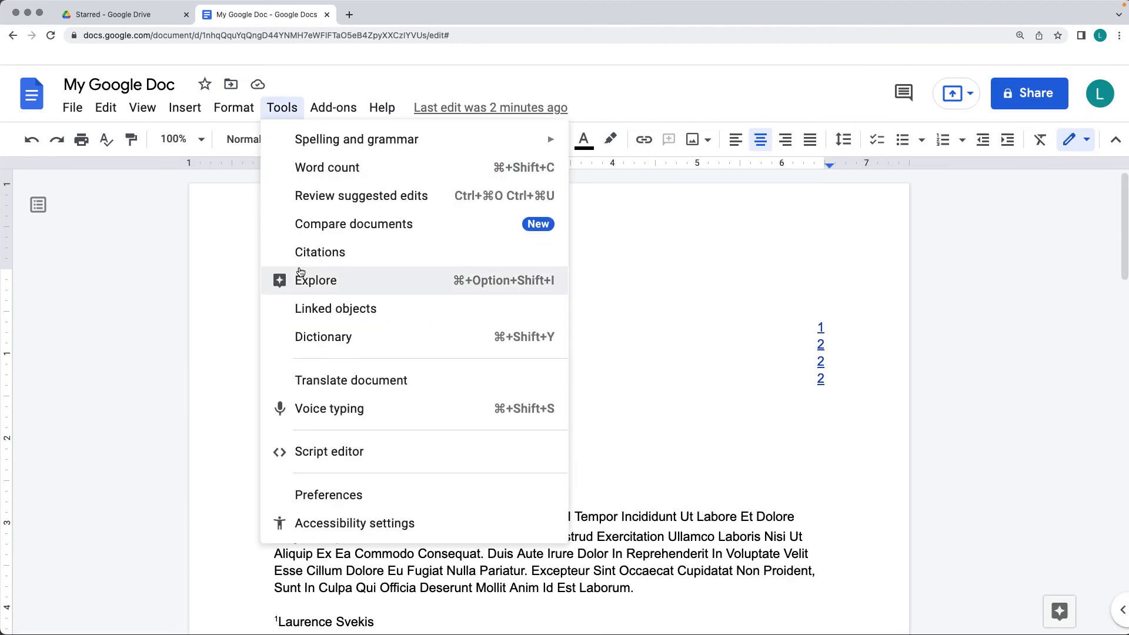